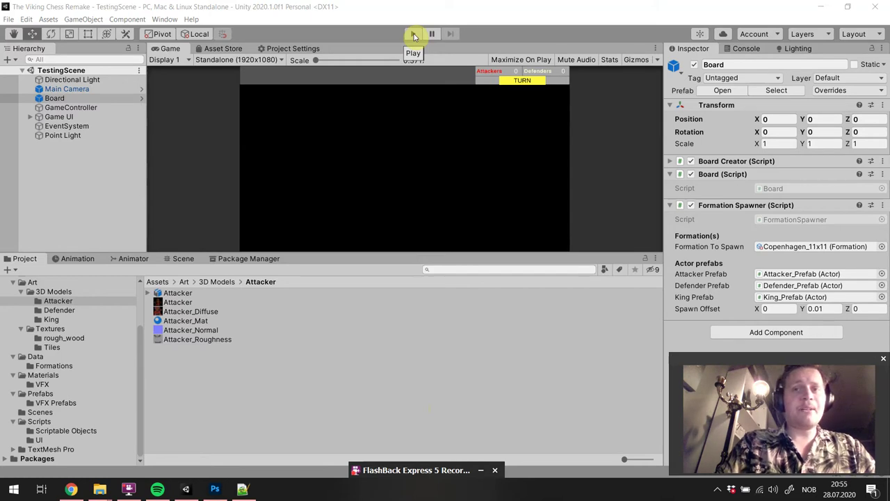
- Start play mode and fly the Scene camera close to the spawned board
{"action": "left_click", "coordinate": [414, 36]}
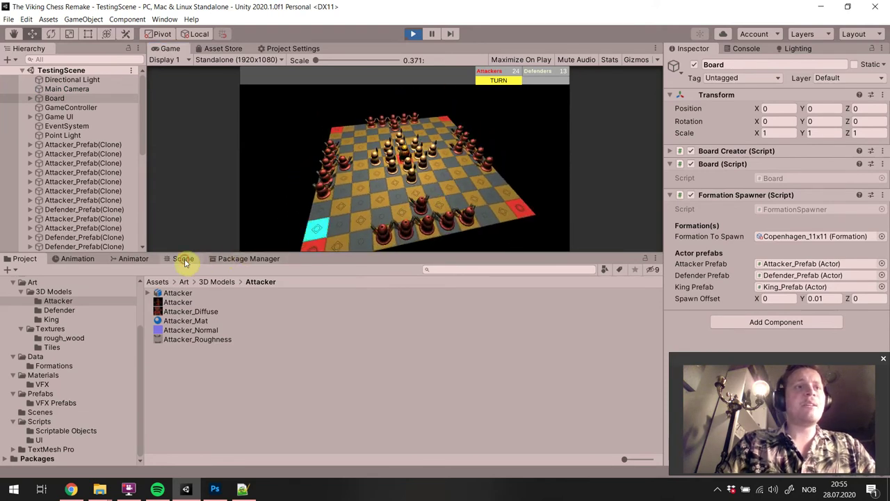
{"action": "left_click", "coordinate": [183, 259]}
{"action": "right_click_drag", "start_coordinate": [384, 379], "coordinate": [487, 302]}
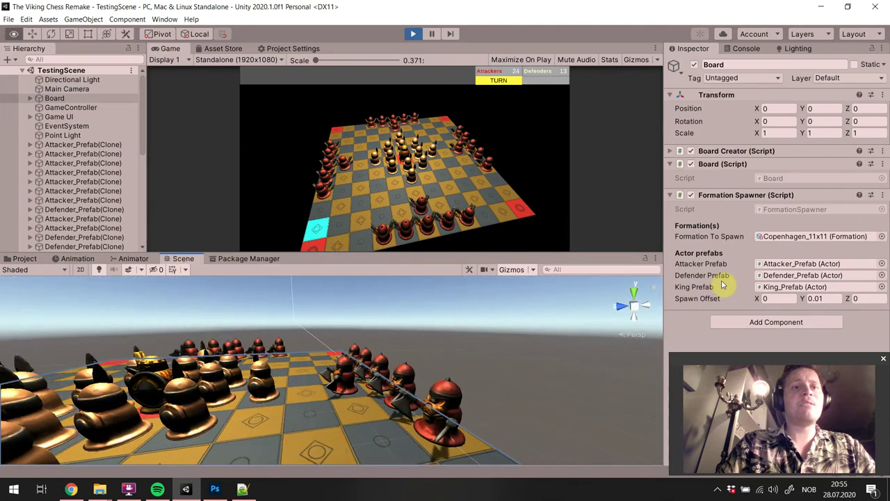
{"action": "right_click_drag", "start_coordinate": [723, 284], "coordinate": [421, 350]}
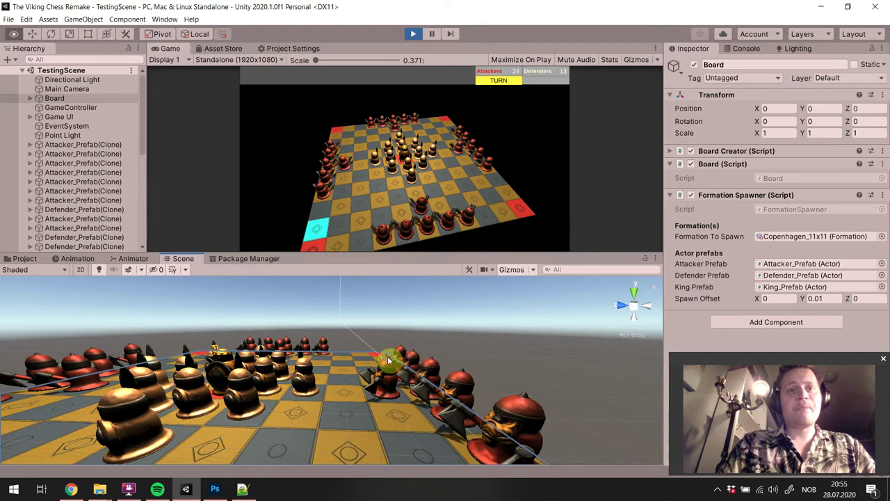
- Inspect the textured attackers up close, then swing over to the king and defenders
{"action": "right_click_drag", "start_coordinate": [396, 357], "coordinate": [694, 362]}
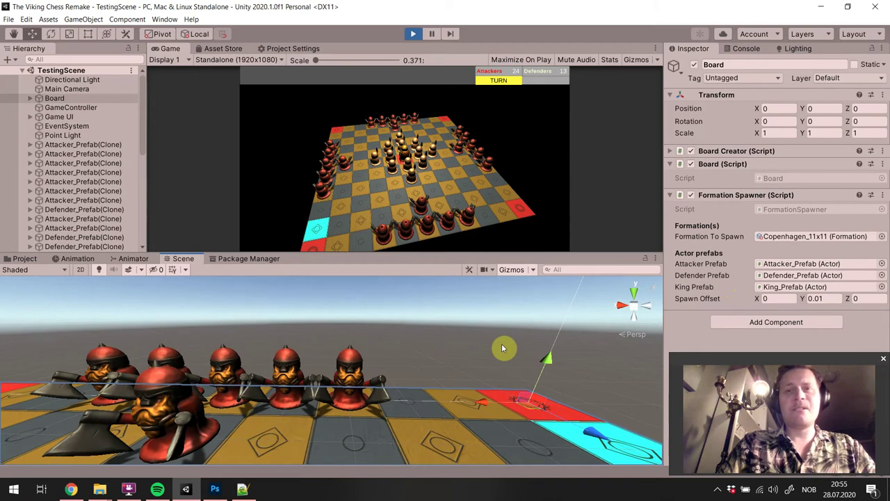
{"action": "mouse_move", "coordinate": [503, 348]}
{"action": "right_mouse_down"}
{"action": "mouse_move", "coordinate": [483, 347]}
{"action": "mouse_move", "coordinate": [503, 352]}
{"action": "mouse_move", "coordinate": [497, 344]}
{"action": "mouse_move", "coordinate": [505, 339]}
{"action": "right_mouse_up"}
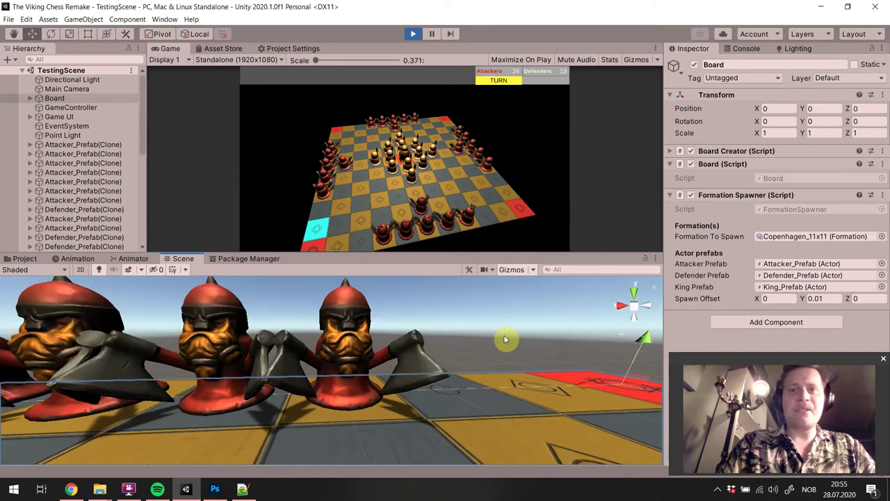
{"action": "right_click_drag", "start_coordinate": [505, 339], "coordinate": [452, 320]}
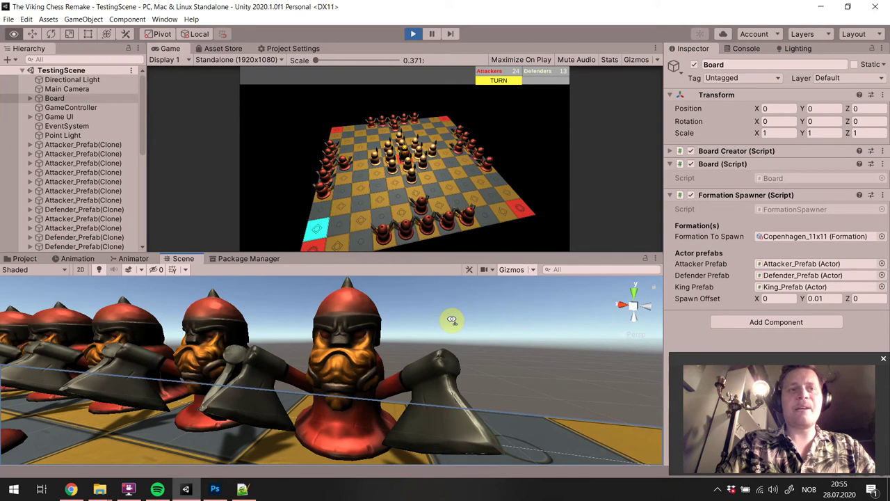
{"action": "right_click_drag", "start_coordinate": [452, 320], "coordinate": [341, 347]}
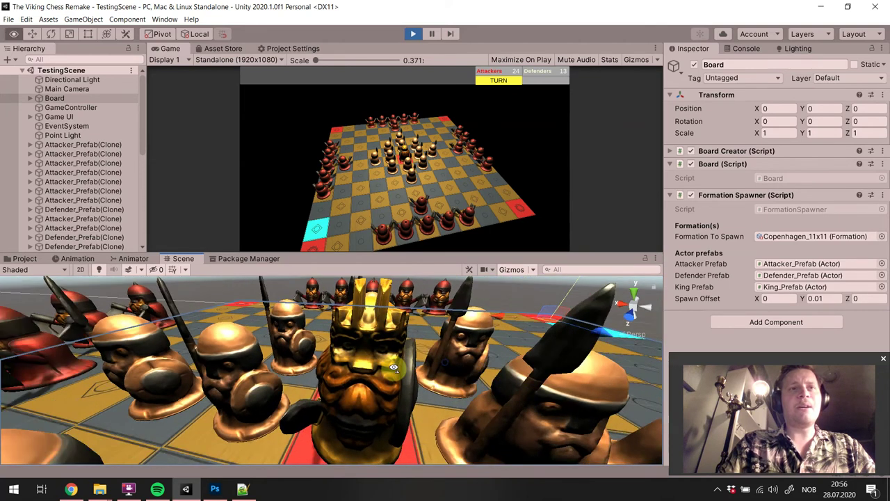
- Frame the Board in the Scene view and orbit the game camera around it
{"action": "key", "text": "f"}
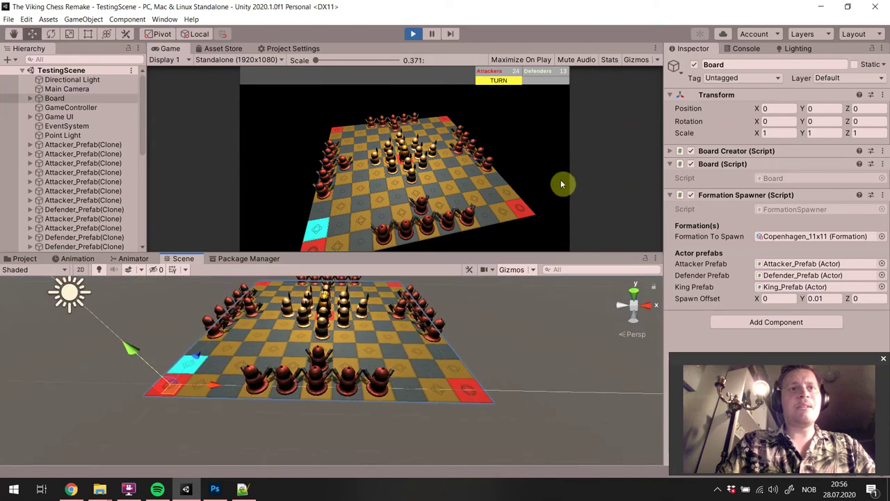
{"action": "right_click_drag", "start_coordinate": [515, 189], "coordinate": [572, 174]}
{"action": "right_click_drag", "start_coordinate": [496, 205], "coordinate": [495, 208]}
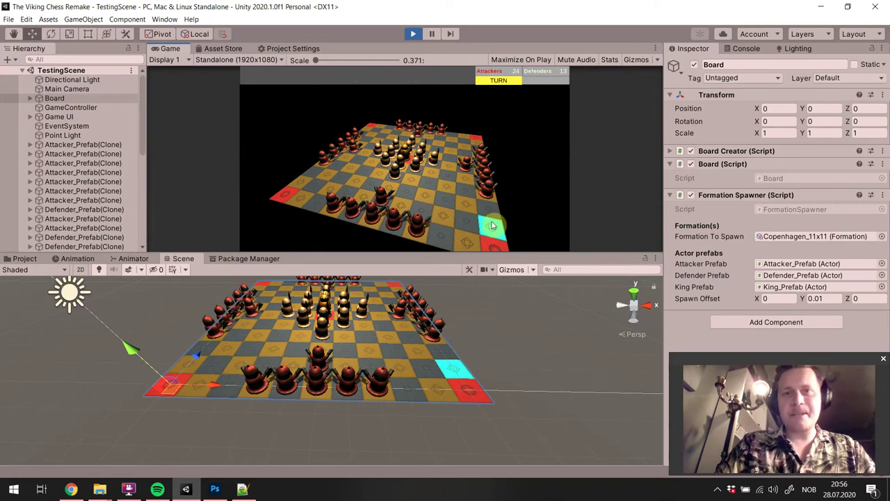
{"action": "left_click", "coordinate": [493, 119]}
- Stop play mode and browse the project to Assets/Art/3D Models/Attacker
{"action": "left_click", "coordinate": [413, 35]}
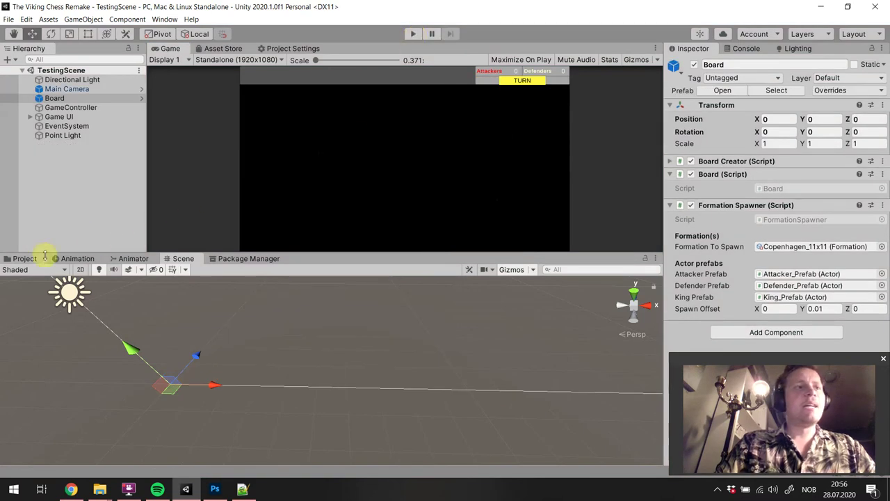
{"action": "left_click", "coordinate": [23, 261]}
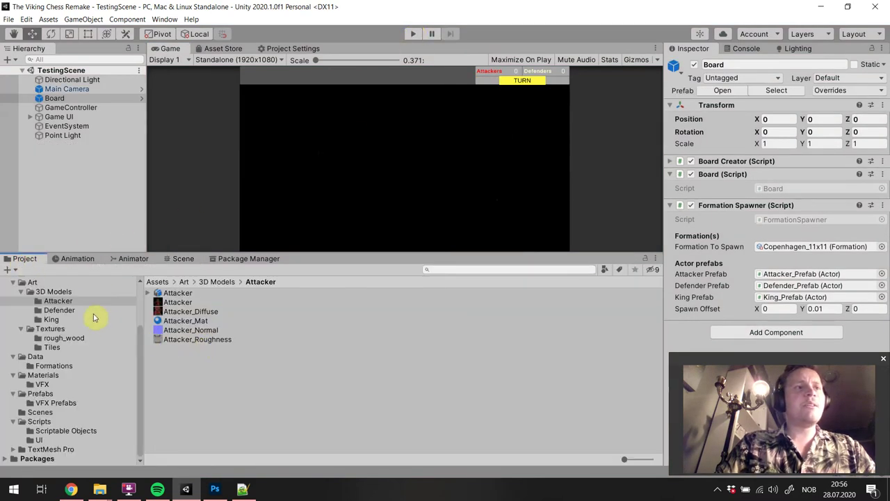
{"action": "scroll", "coordinate": [78, 308], "scroll_direction": "up", "scroll_amount": 3}
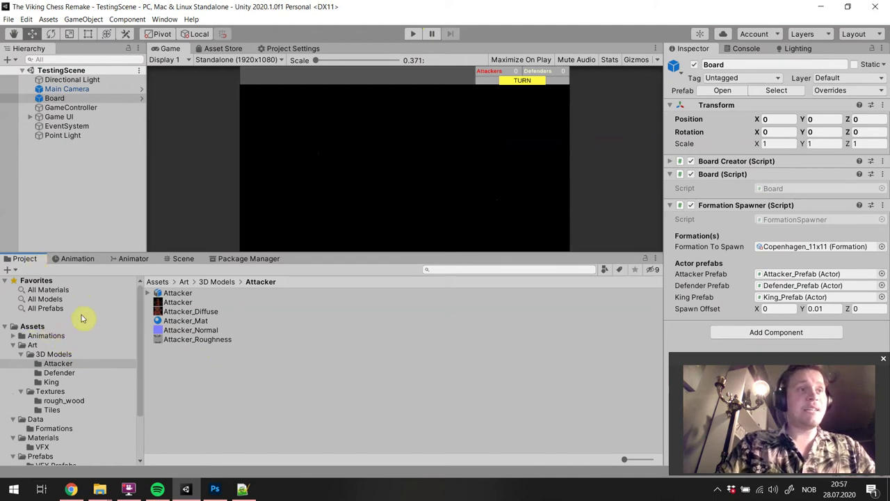
{"action": "left_click", "coordinate": [54, 354]}
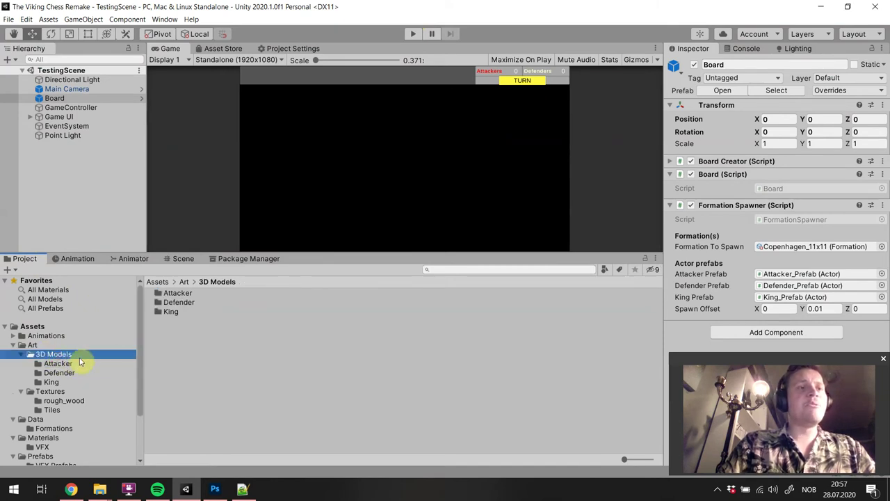
{"action": "left_click", "coordinate": [39, 345]}
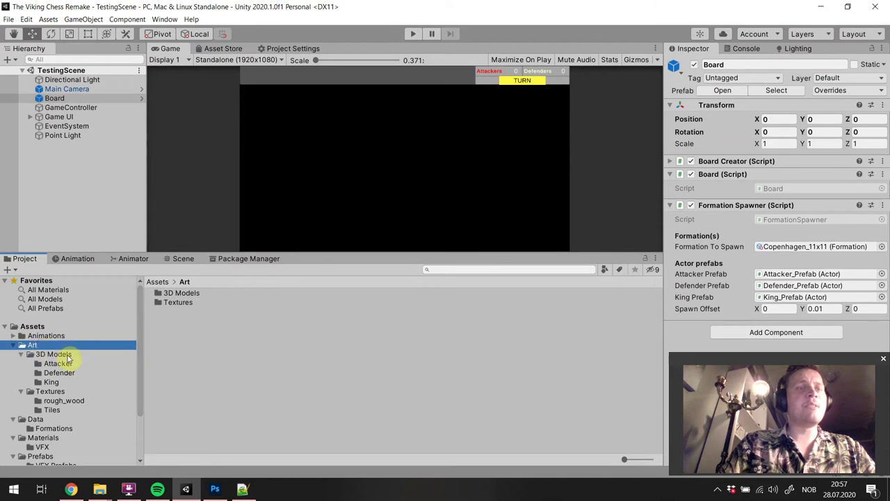
{"action": "left_click", "coordinate": [62, 355]}
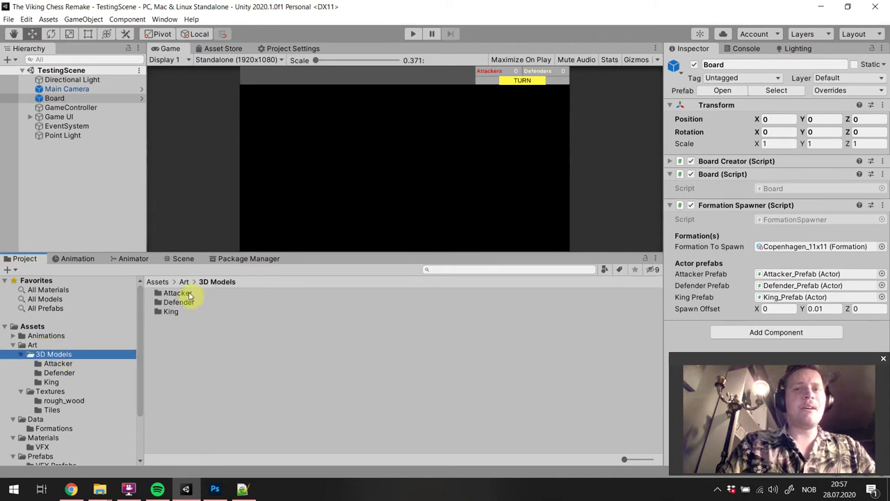
{"action": "double_click", "coordinate": [178, 293]}
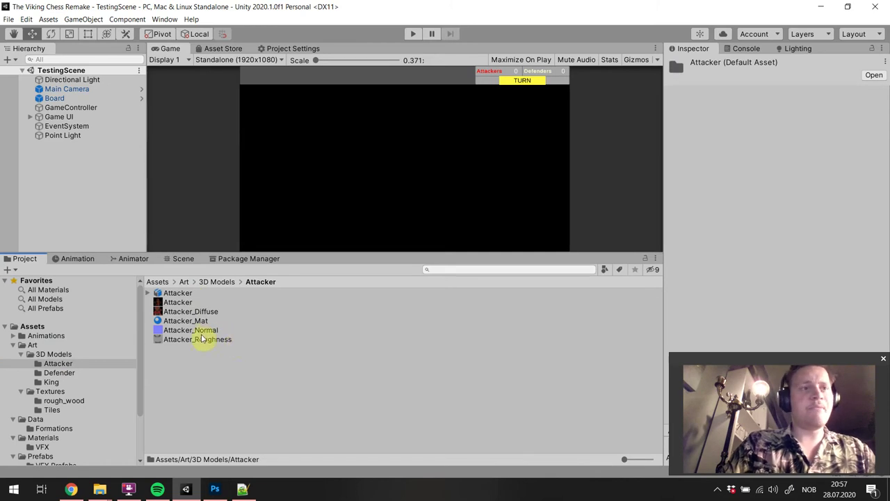
- Review the attacker, defender and king prototype prefabs, then duplicate Attacker_Prefab_Prototype
{"action": "scroll", "coordinate": [90, 397], "scroll_direction": "down", "scroll_amount": 3}
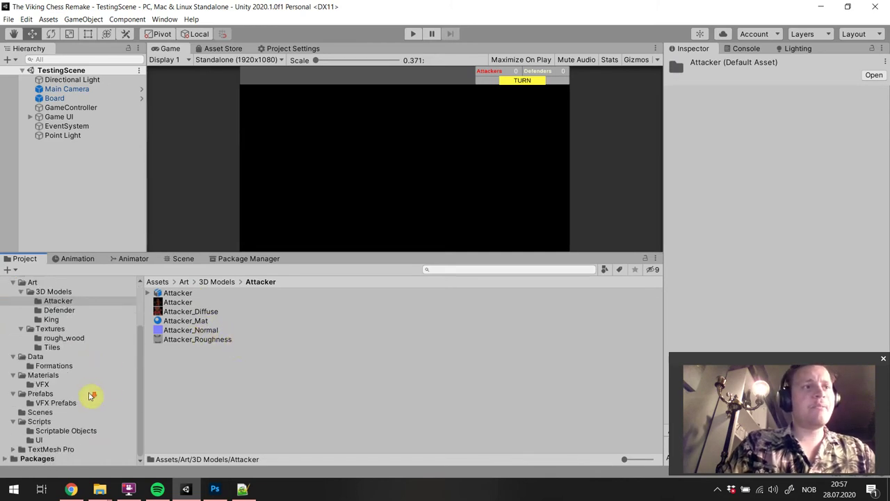
{"action": "left_click", "coordinate": [64, 394]}
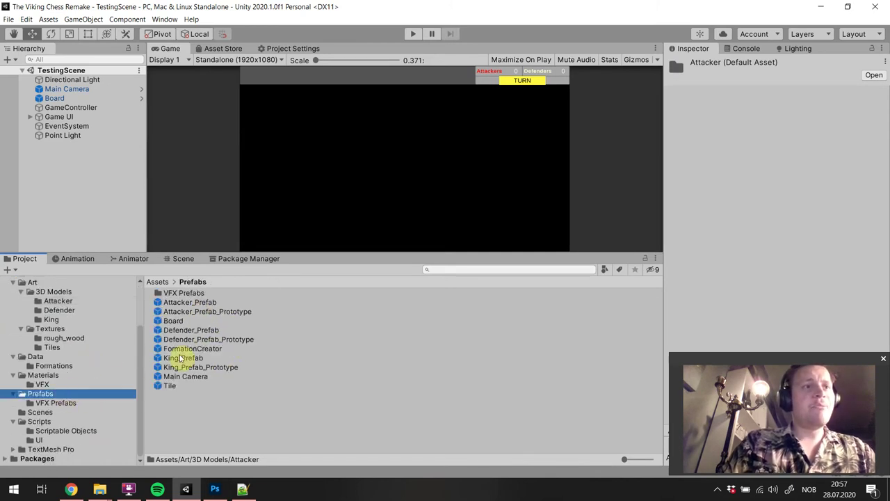
{"action": "left_click", "coordinate": [247, 313]}
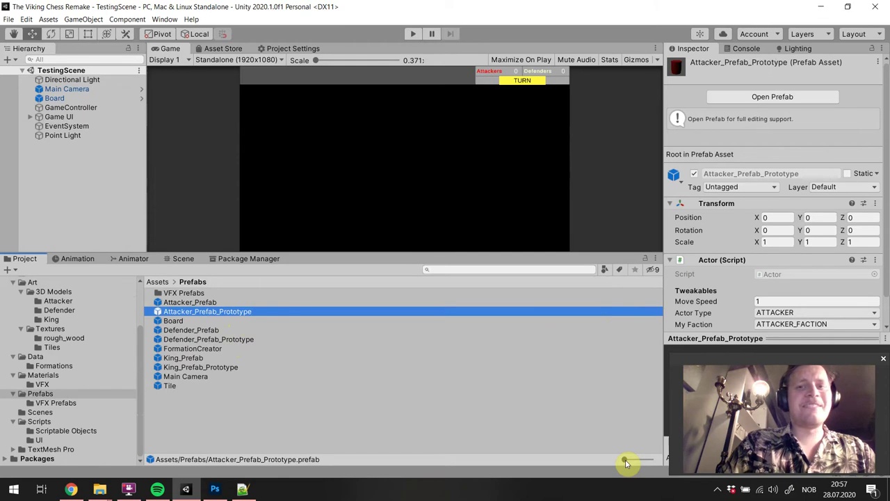
{"action": "left_click_drag", "start_coordinate": [625, 459], "coordinate": [646, 460]}
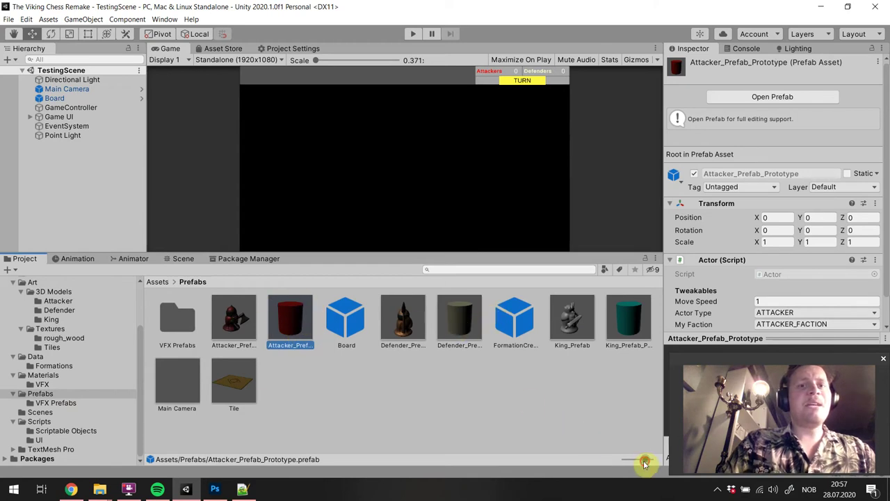
{"action": "left_click_drag", "start_coordinate": [635, 464], "coordinate": [624, 461]}
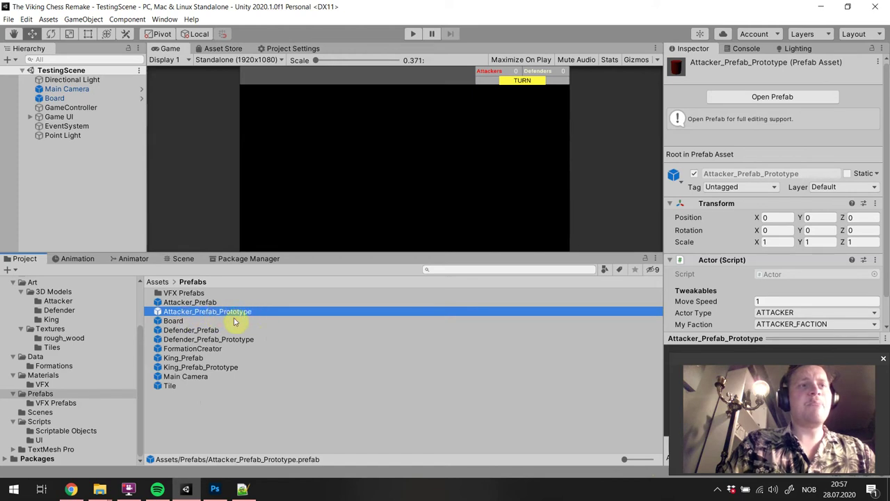
{"action": "left_click", "coordinate": [241, 341]}
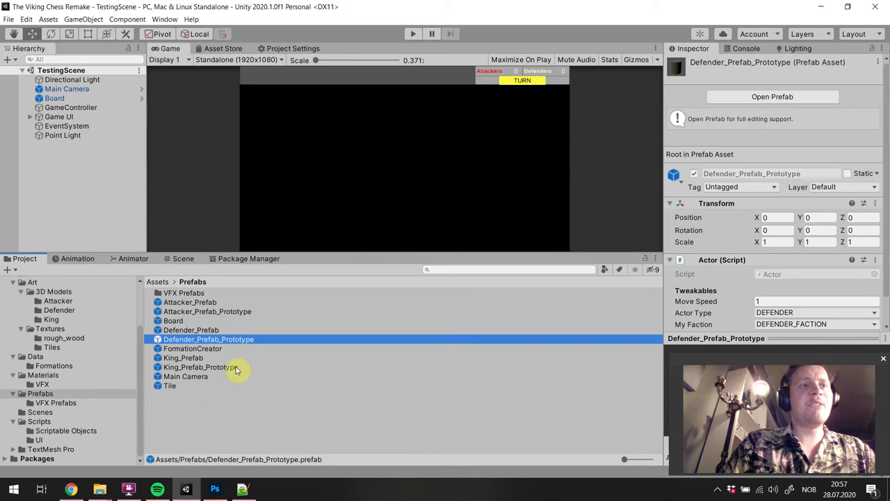
{"action": "left_click", "coordinate": [235, 368]}
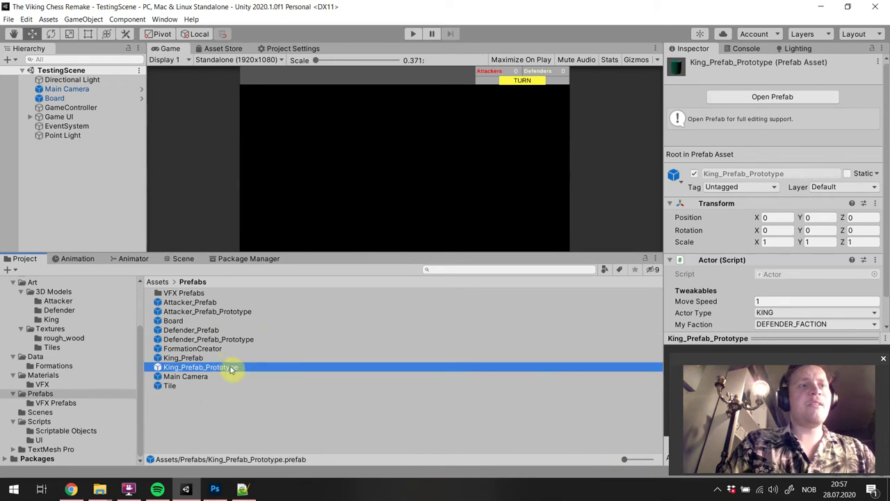
{"action": "left_click", "coordinate": [234, 313]}
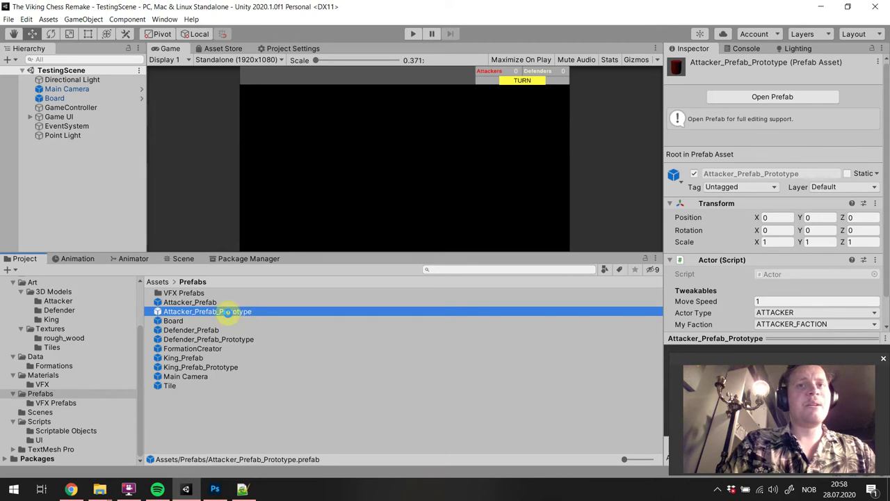
{"action": "key", "text": "ctrl+d"}
- Open Attacker_Prefab_Prototype 1 and drag the Attacker model into it
{"action": "double_click", "coordinate": [231, 313]}
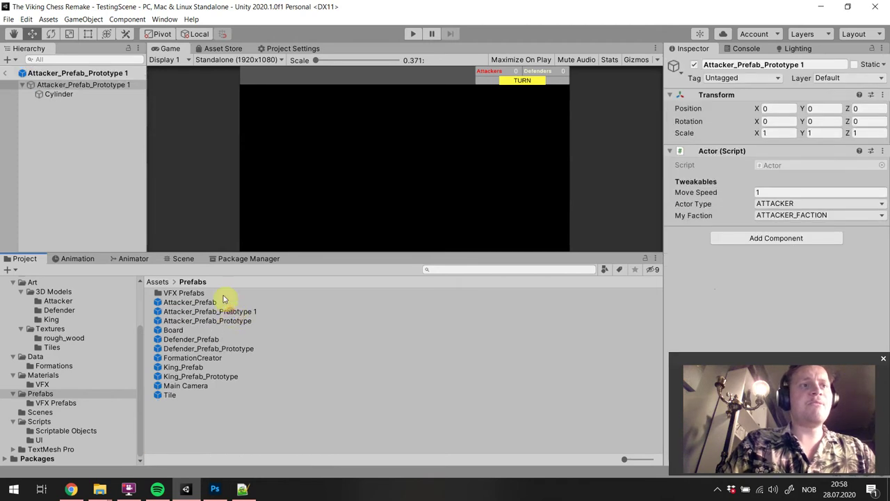
{"action": "left_click", "coordinate": [183, 258]}
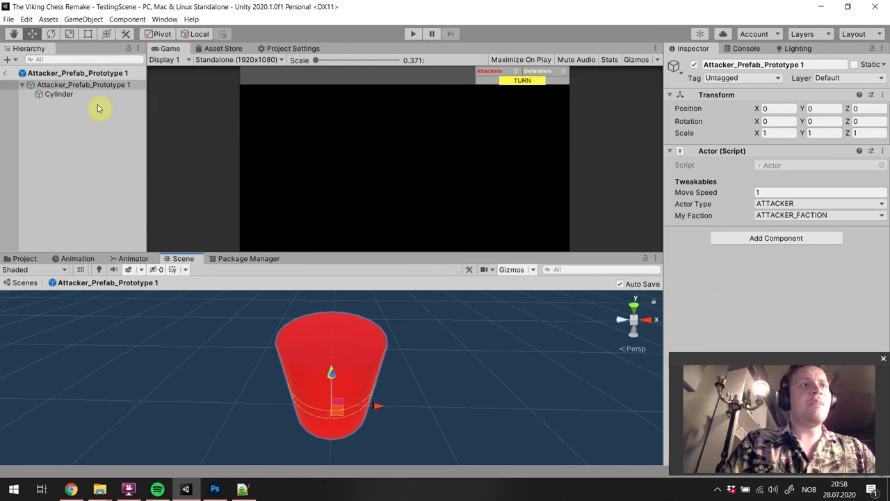
{"action": "right_click_drag", "start_coordinate": [341, 377], "coordinate": [376, 282]}
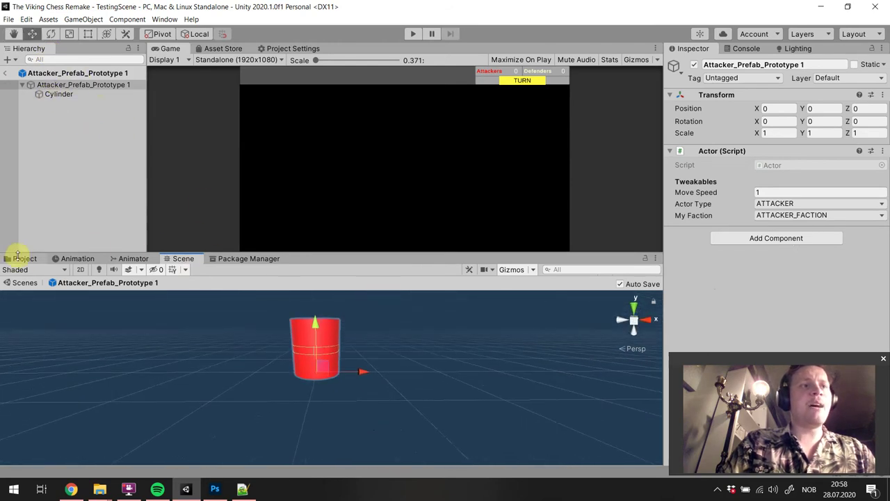
{"action": "left_click", "coordinate": [21, 258]}
{"action": "left_click", "coordinate": [73, 301]}
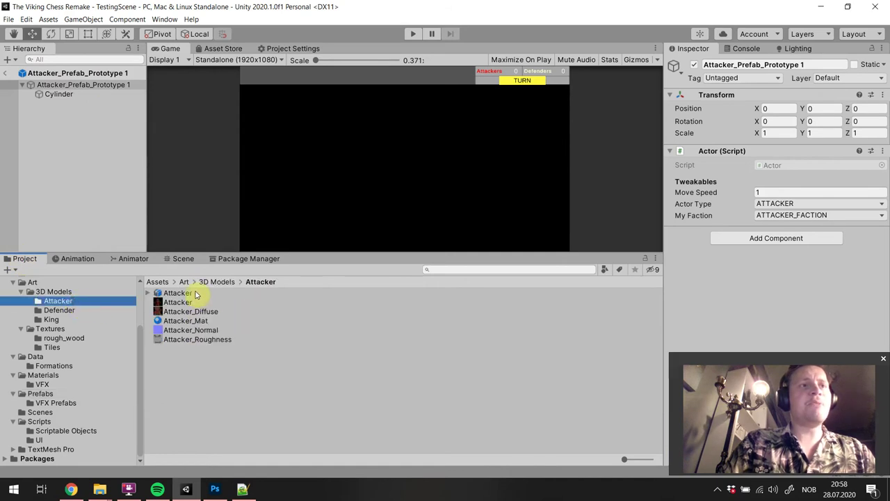
{"action": "left_click_drag", "start_coordinate": [196, 296], "coordinate": [81, 85]}
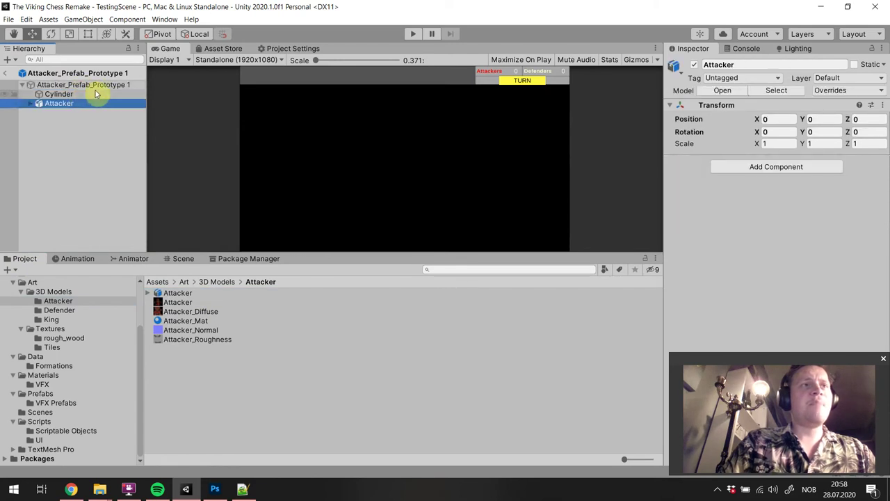
{"action": "left_click", "coordinate": [187, 259]}
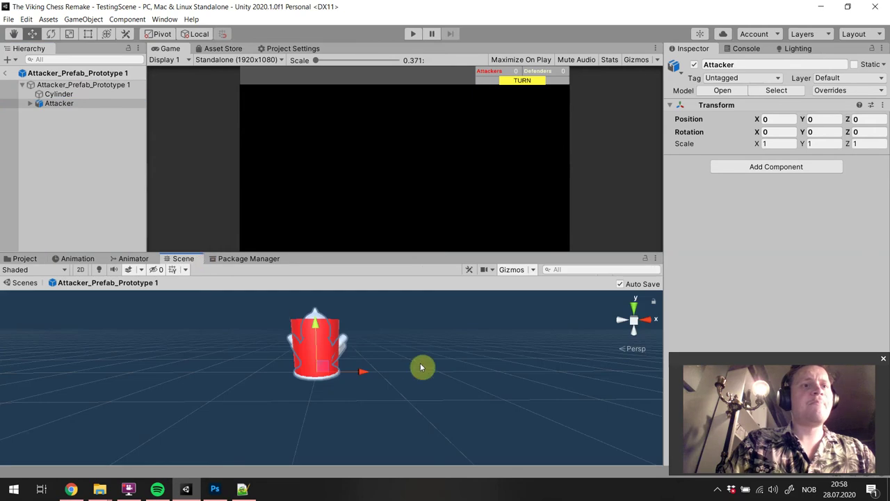
{"action": "left_click_drag", "start_coordinate": [421, 367], "coordinate": [261, 370], "text": "alt"}
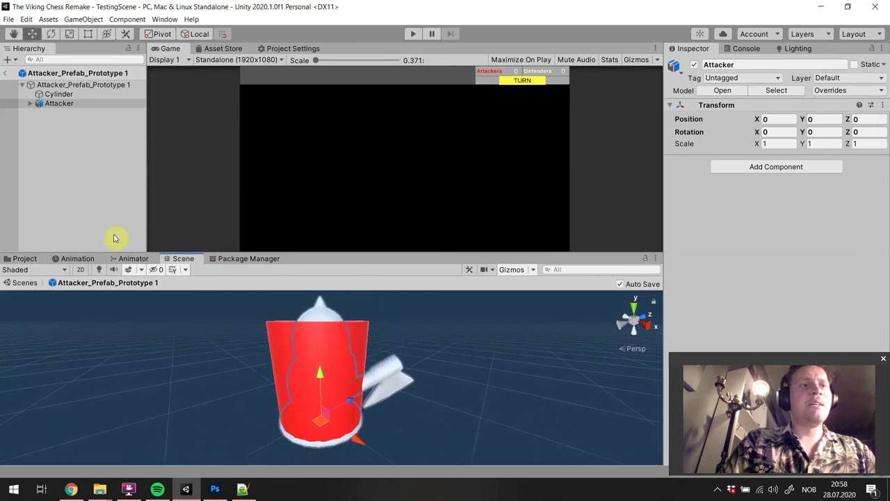
- Delete the prototype Cylinder and select the Attacker's child mesh 'default'
{"action": "left_click", "coordinate": [54, 95]}
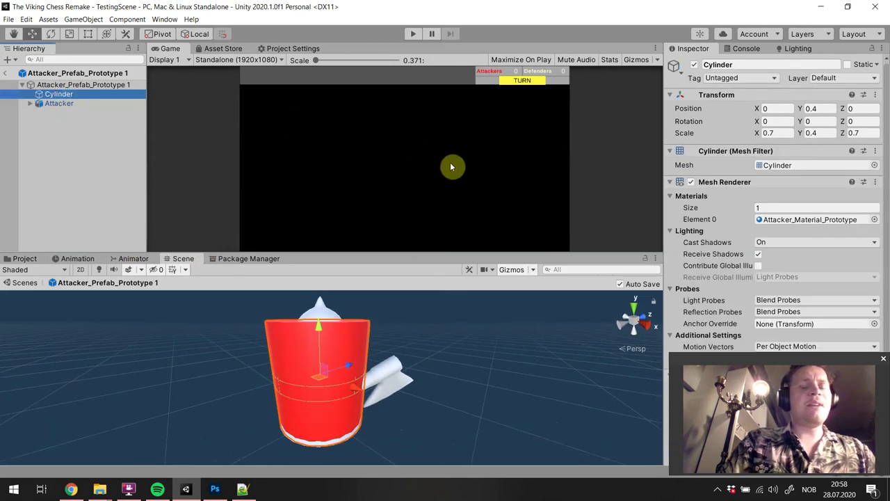
{"action": "key", "text": "Delete"}
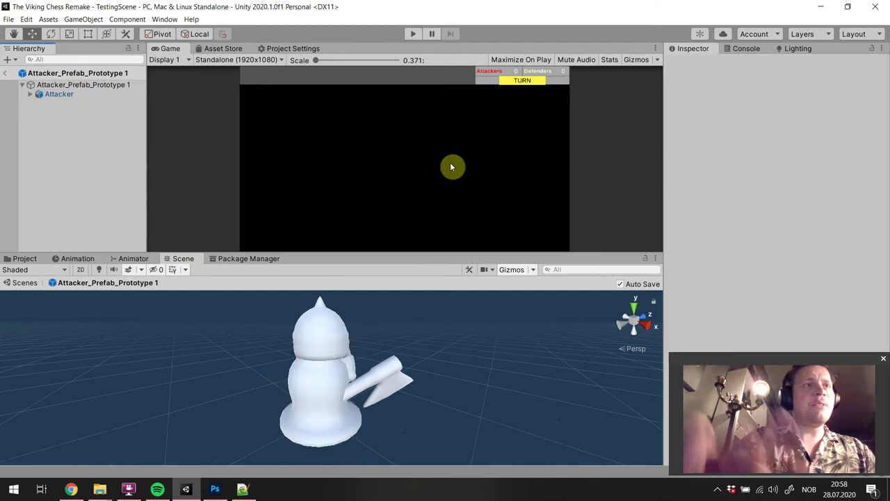
{"action": "left_click_drag", "start_coordinate": [408, 358], "coordinate": [497, 362], "text": "alt"}
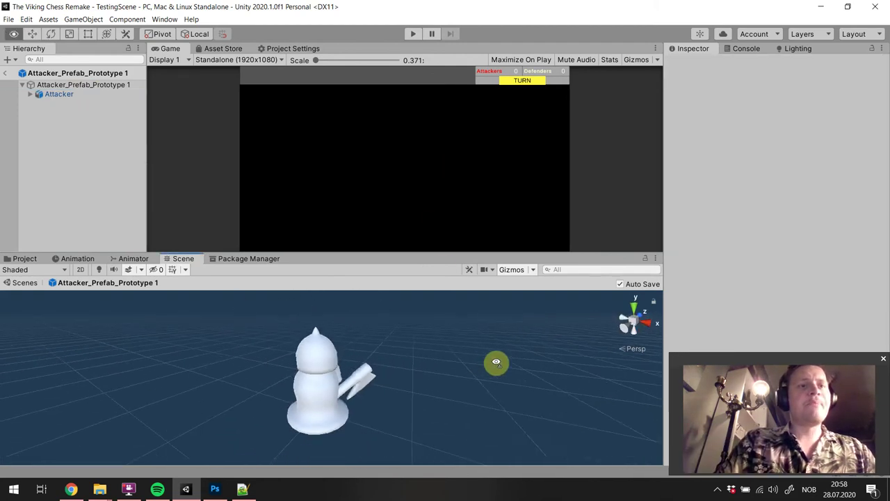
{"action": "left_click", "coordinate": [69, 94]}
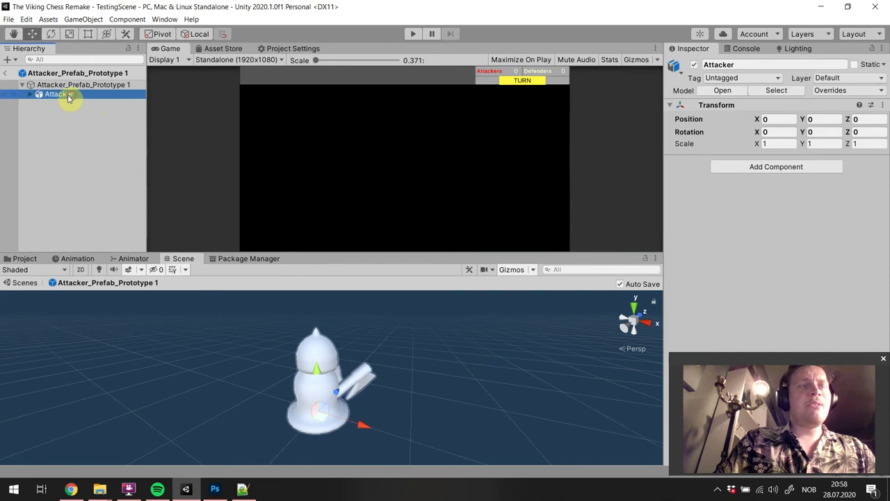
{"action": "left_click", "coordinate": [31, 94]}
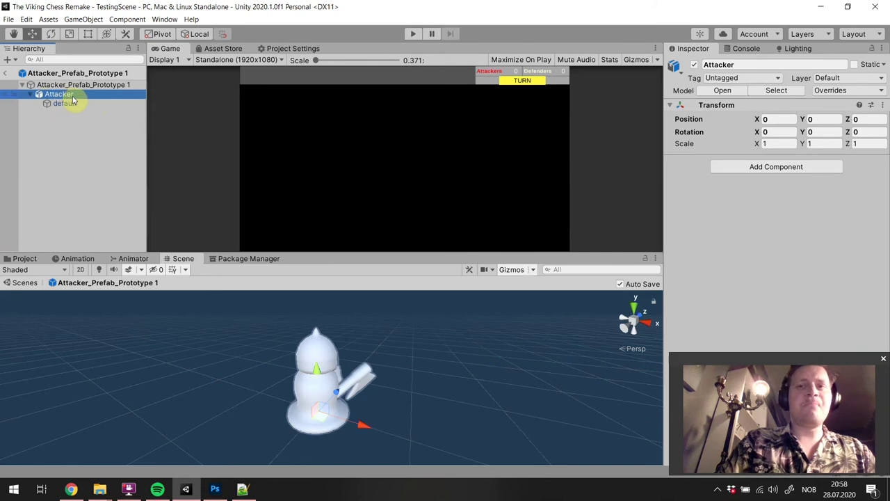
{"action": "left_click", "coordinate": [74, 102]}
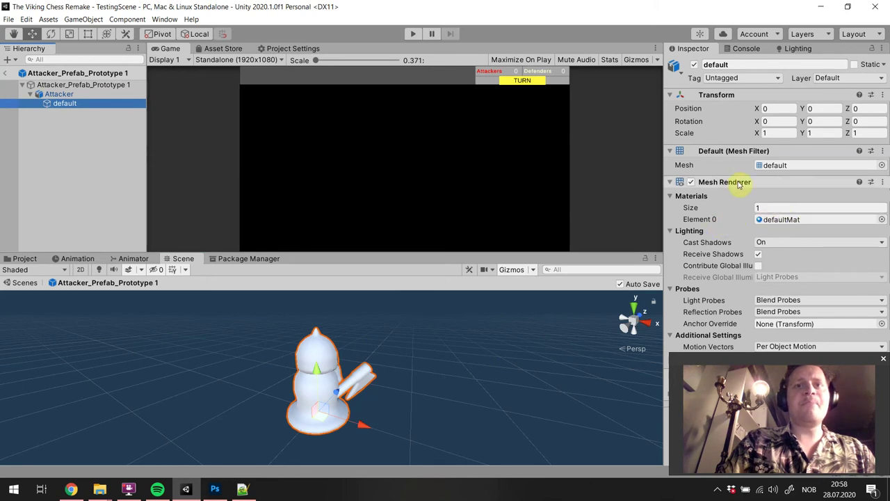
- Browse the Attacker, Defender and Materials asset folders, ending in the Attacker folder
{"action": "left_click", "coordinate": [23, 258]}
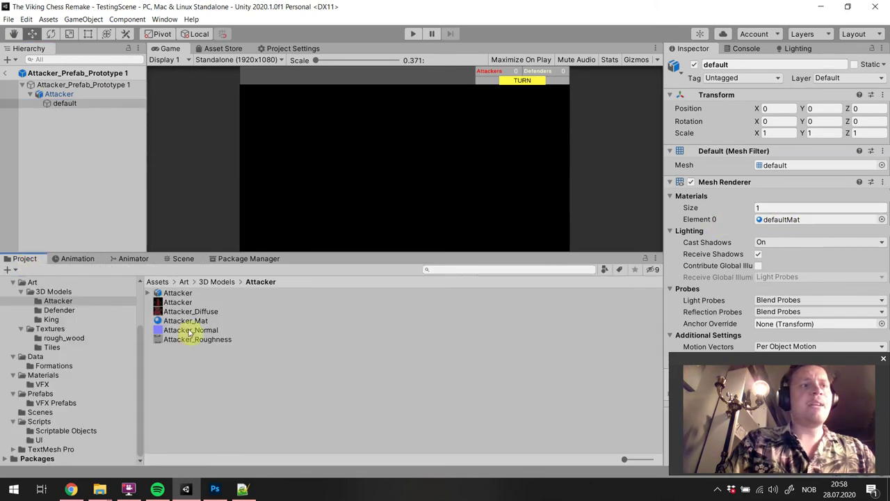
{"action": "left_click", "coordinate": [74, 302]}
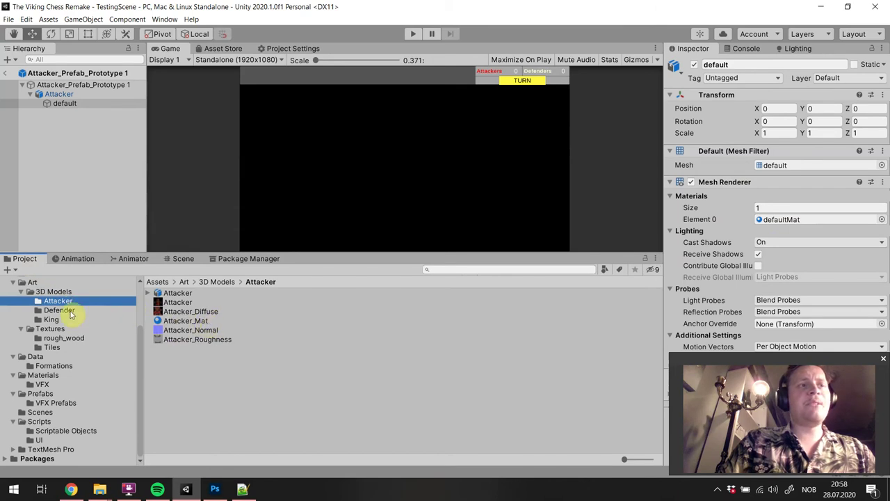
{"action": "left_click", "coordinate": [71, 313]}
{"action": "left_click", "coordinate": [70, 301]}
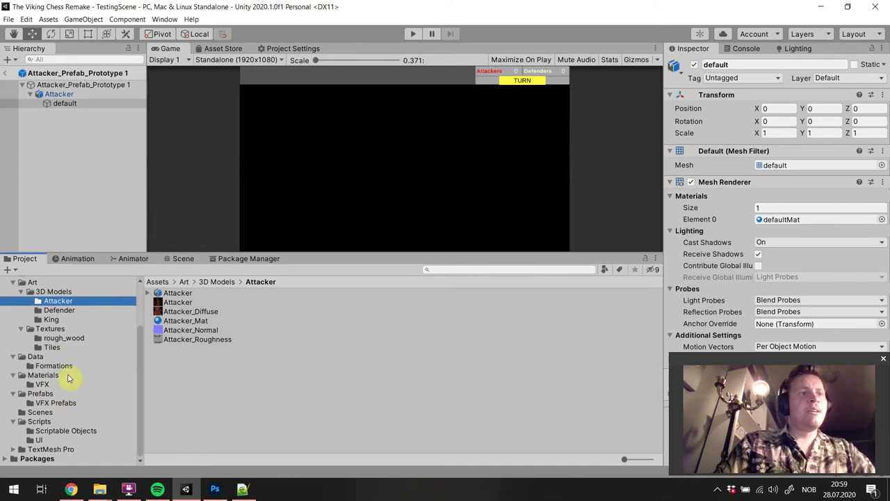
{"action": "left_click", "coordinate": [43, 375]}
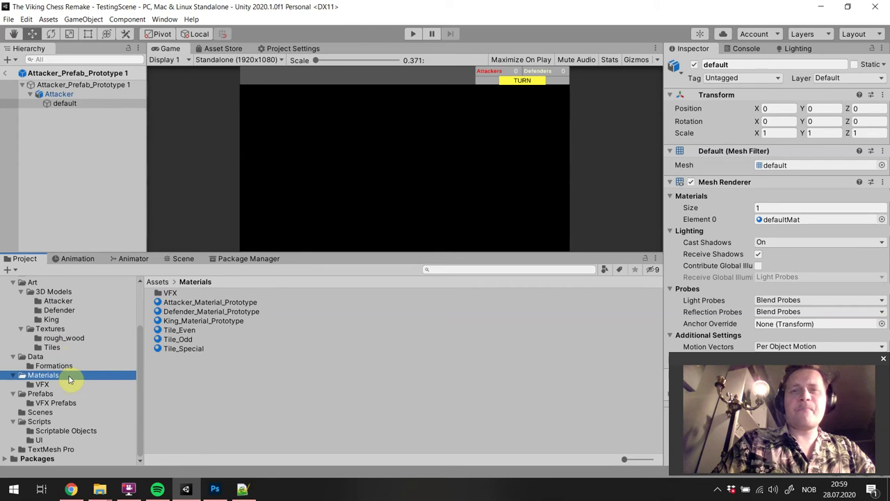
{"action": "left_click", "coordinate": [78, 300]}
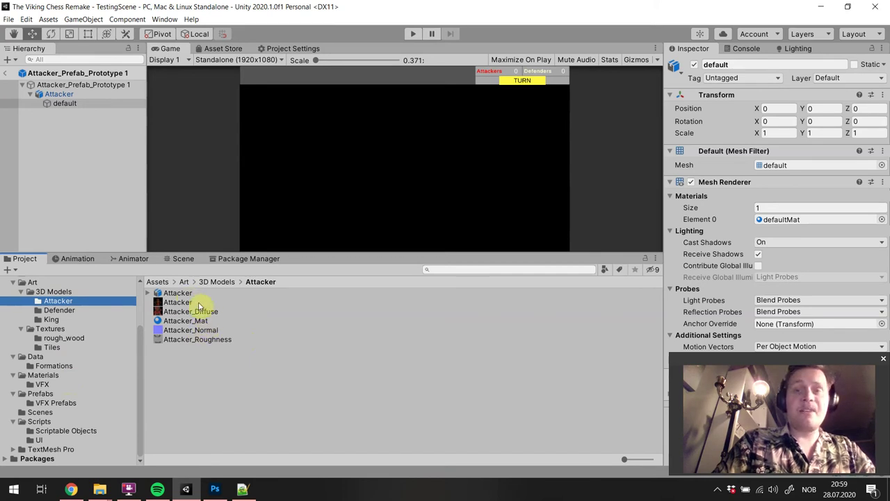
- Assign Attacker_Mat to the default mesh's Element 0 and frame the textured Attacker
{"action": "left_click", "coordinate": [84, 103]}
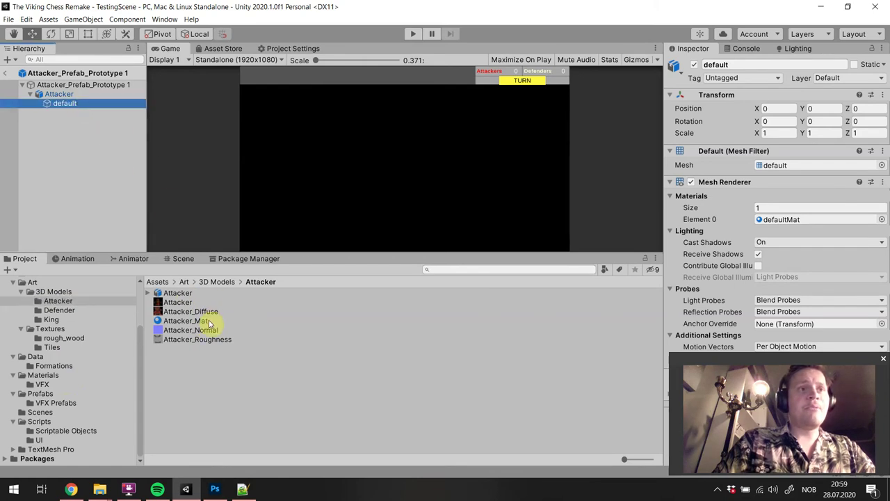
{"action": "left_click_drag", "start_coordinate": [209, 322], "coordinate": [838, 219]}
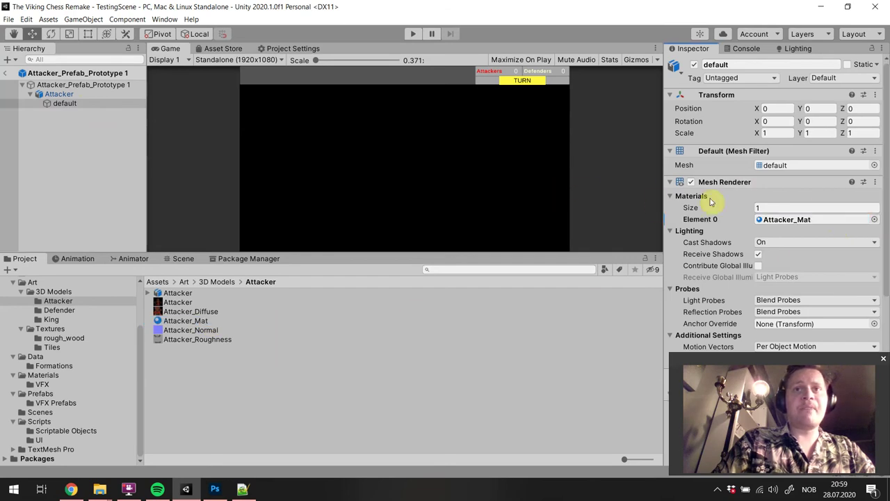
{"action": "left_click", "coordinate": [183, 258]}
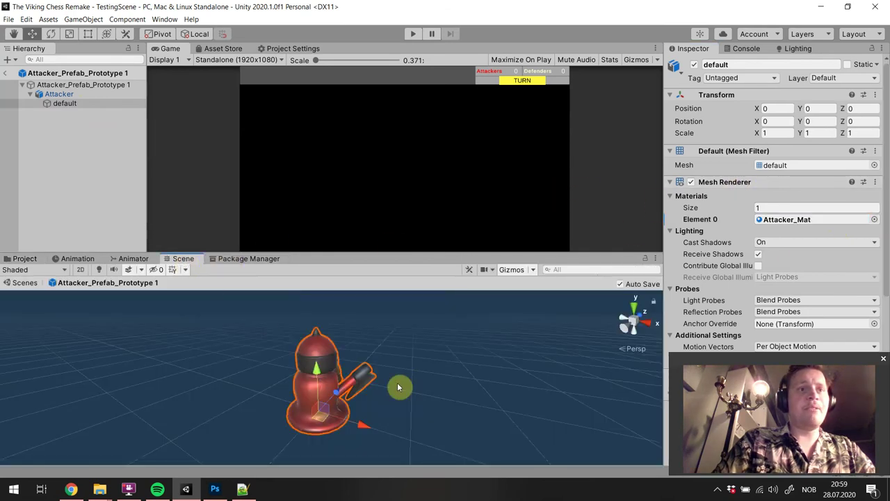
{"action": "left_click_drag", "start_coordinate": [420, 385], "coordinate": [12, 377], "text": "alt"}
{"action": "key", "text": "f"}
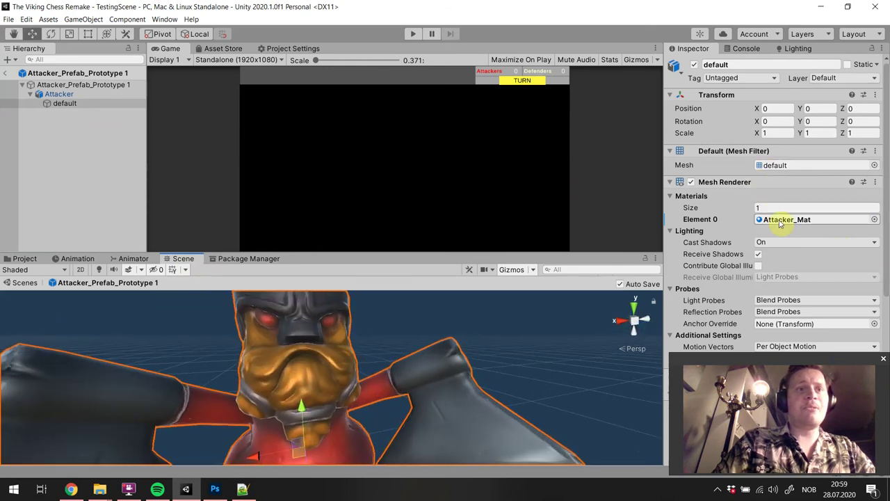
- Open Attacker_Mat and check its Albedo and Normal Map, restoring the removed normal map
{"action": "right_click_drag", "start_coordinate": [461, 383], "coordinate": [388, 368], "text": "alt"}
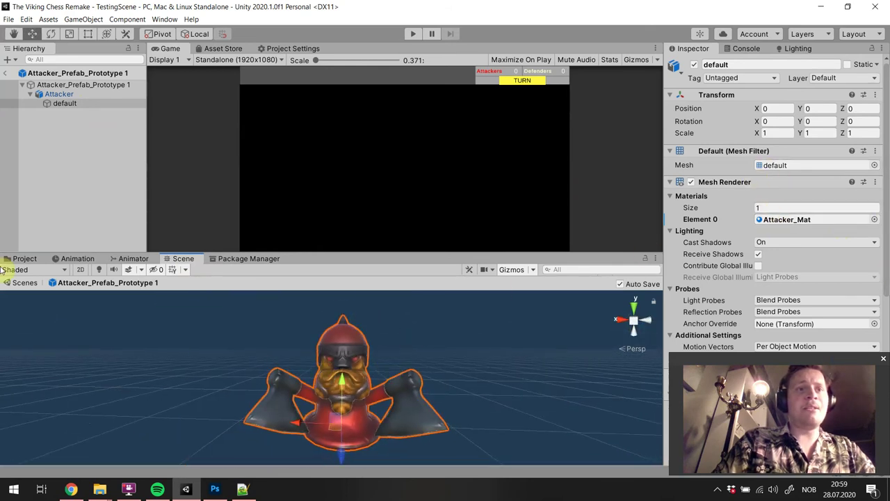
{"action": "left_click", "coordinate": [9, 259]}
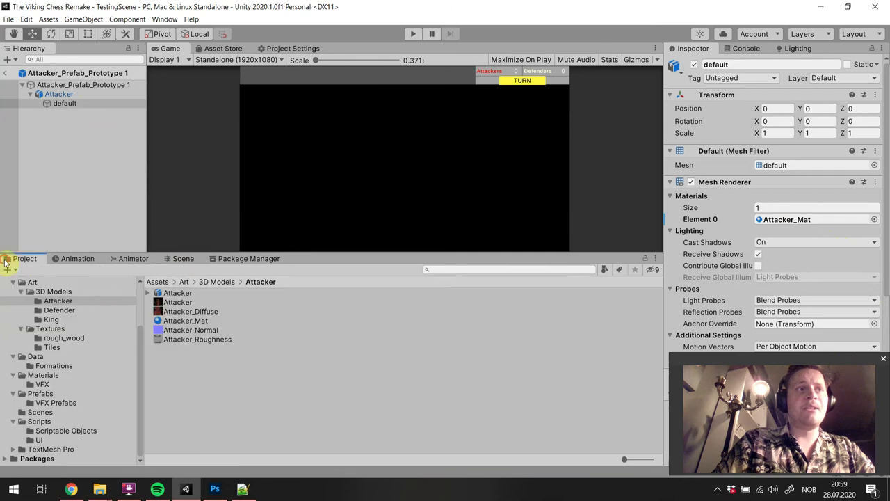
{"action": "left_click", "coordinate": [206, 322]}
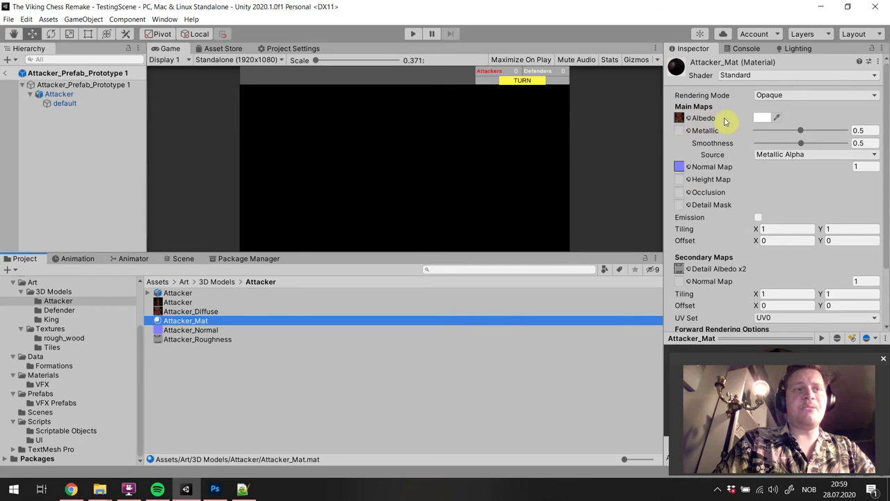
{"action": "left_click", "coordinate": [680, 118]}
{"action": "key", "text": "Delete"}
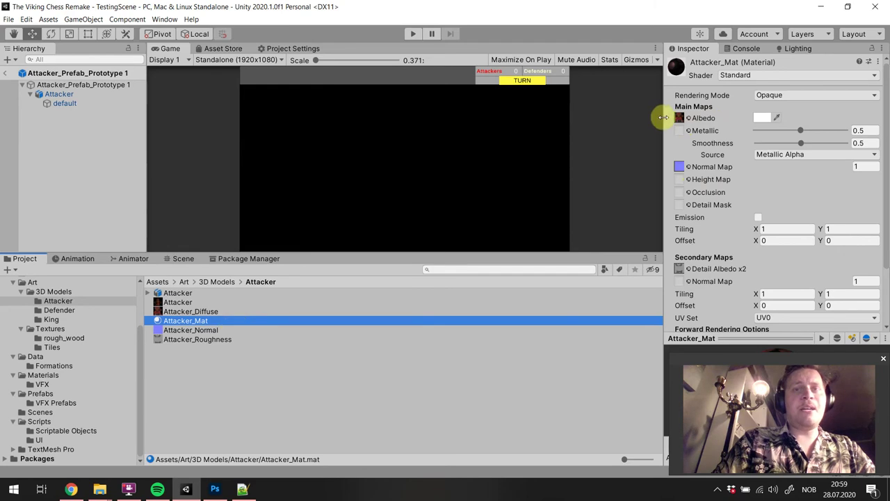
{"action": "left_click", "coordinate": [680, 167]}
{"action": "key", "text": "Delete"}
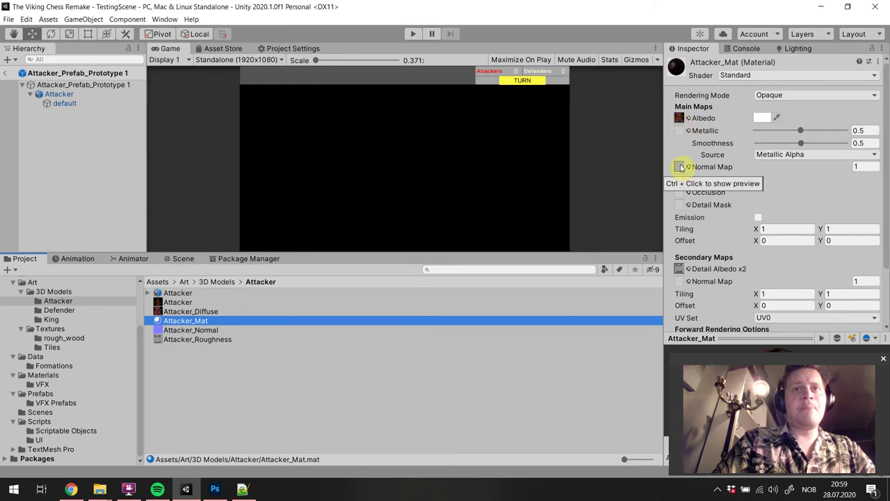
{"action": "key", "text": "ctrl+z"}
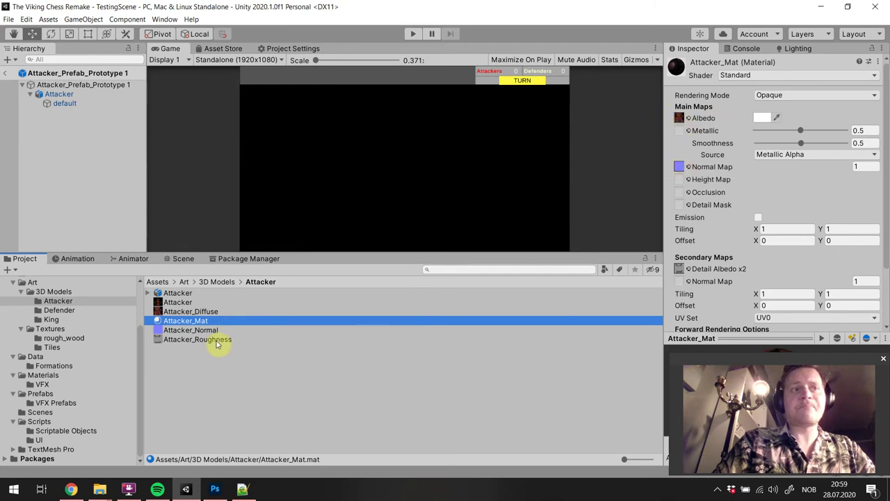
- Inspect the Attacker_Roughness texture, then view the Attacker from the side
{"action": "left_click", "coordinate": [217, 341]}
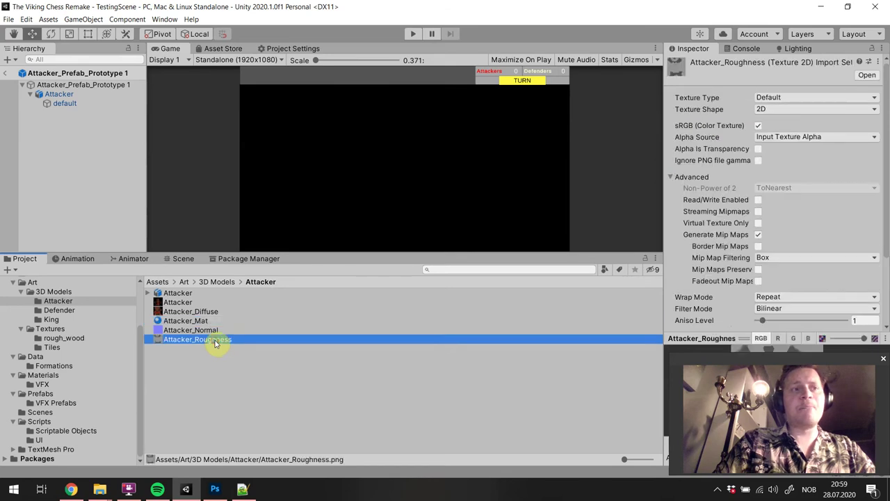
{"action": "left_click", "coordinate": [183, 258]}
{"action": "scroll", "coordinate": [400, 353], "scroll_direction": "up", "scroll_amount": 5, "text": "alt"}
{"action": "scroll", "coordinate": [390, 352], "scroll_direction": "down", "scroll_amount": 5}
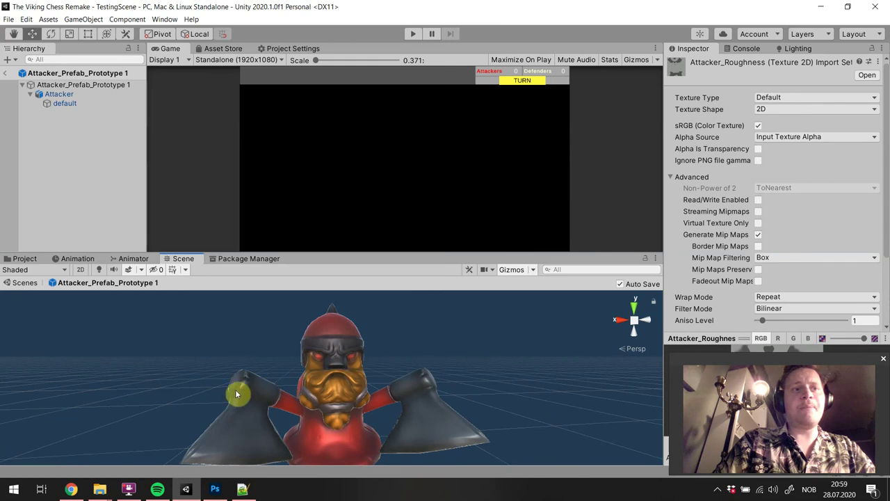
{"action": "left_click_drag", "start_coordinate": [332, 339], "coordinate": [391, 313], "text": "alt"}
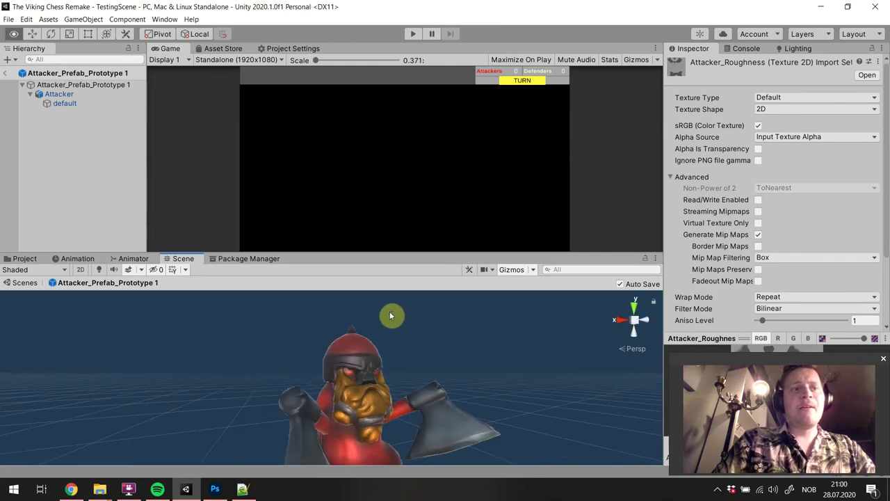
- Check the Attacker model's import settings and reopen the Attacker_Mat material
{"action": "left_click", "coordinate": [14, 259]}
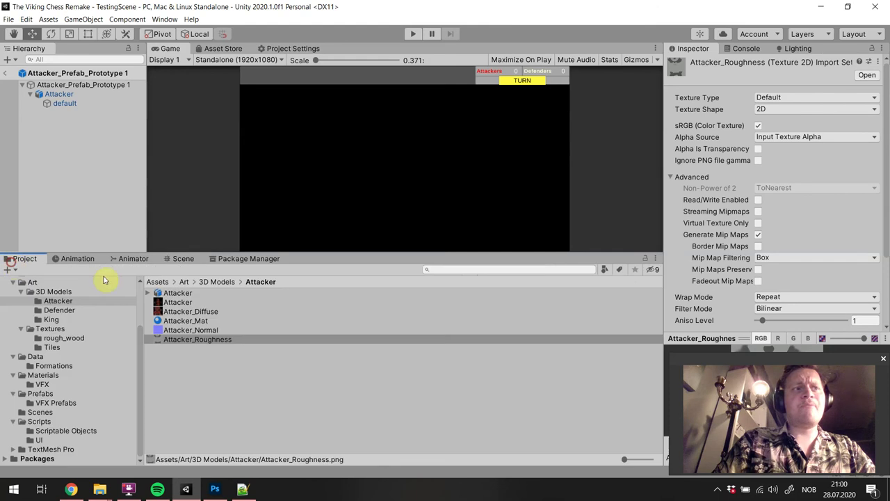
{"action": "left_click", "coordinate": [206, 293]}
{"action": "left_click", "coordinate": [186, 259]}
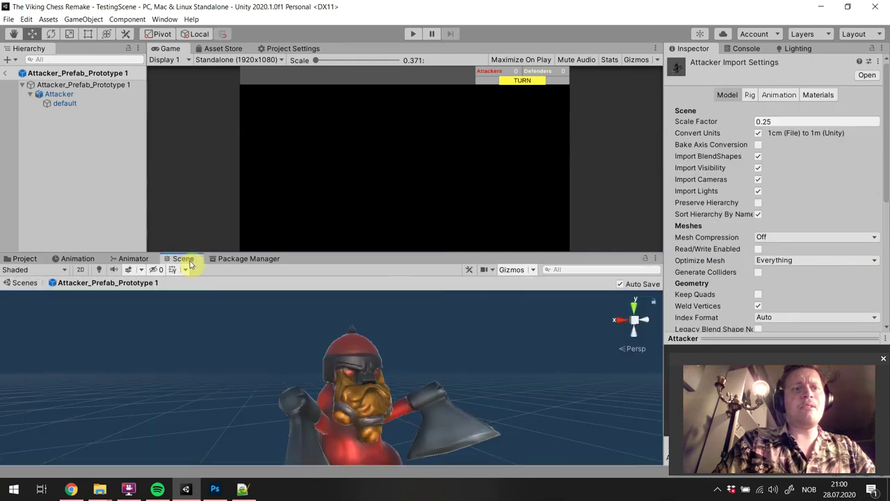
{"action": "left_click", "coordinate": [23, 259]}
{"action": "left_click", "coordinate": [314, 318]}
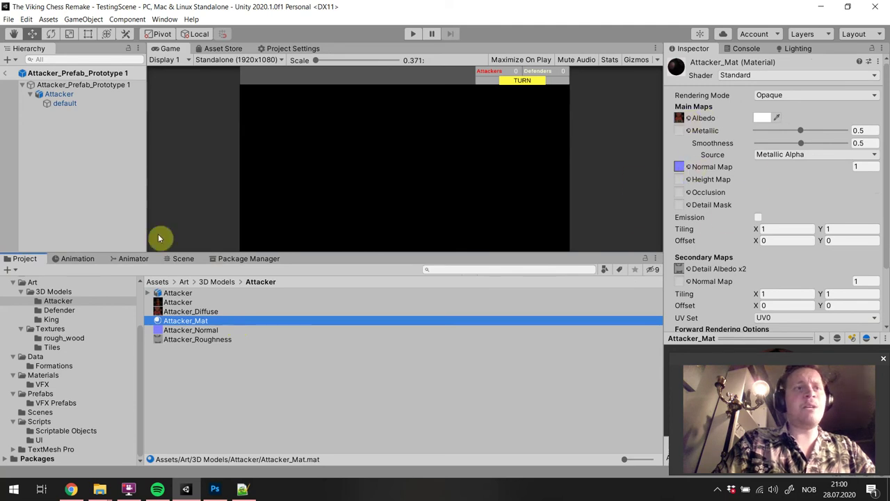
- Orbit around the red-and-gold textured Attacker in the Scene view
{"action": "left_click", "coordinate": [183, 259]}
{"action": "left_click_drag", "start_coordinate": [556, 399], "coordinate": [364, 385], "text": "alt"}
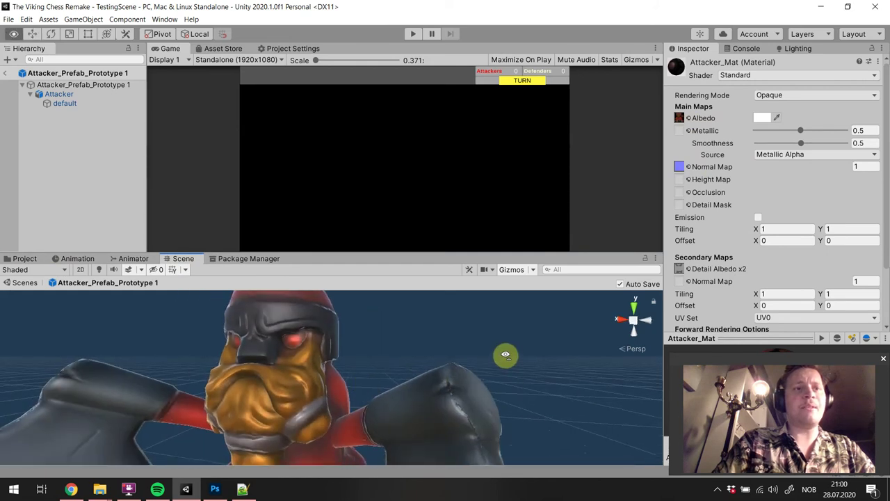
{"action": "left_click_drag", "start_coordinate": [501, 358], "coordinate": [545, 360], "text": "alt"}
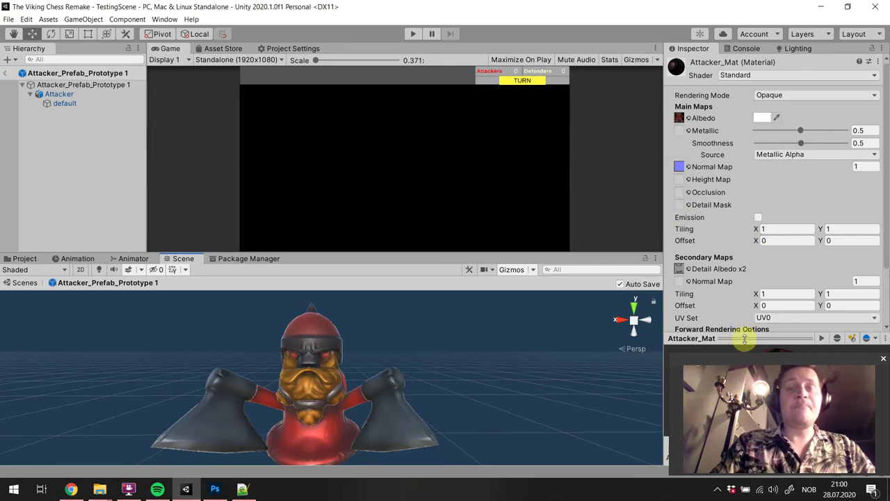
- Delete the Attacker_Prefab_Prototype 1 duplicate from the Prefabs folder
{"action": "left_click", "coordinate": [24, 259]}
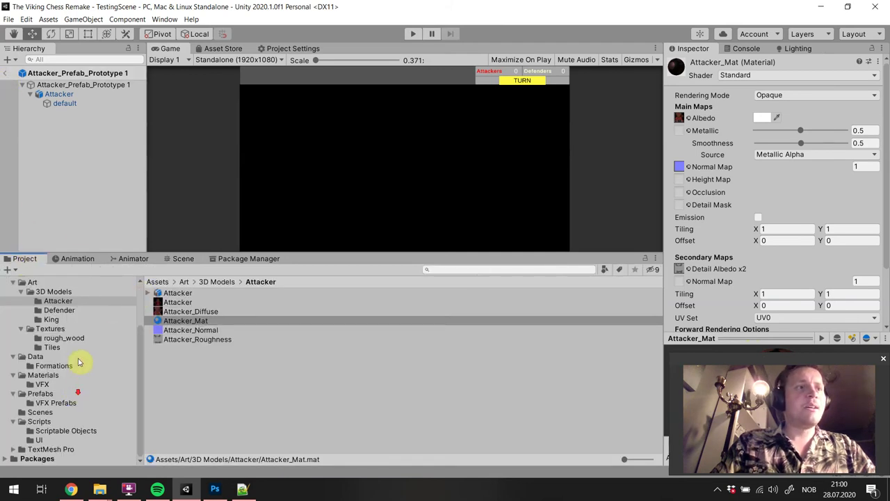
{"action": "left_click", "coordinate": [85, 394]}
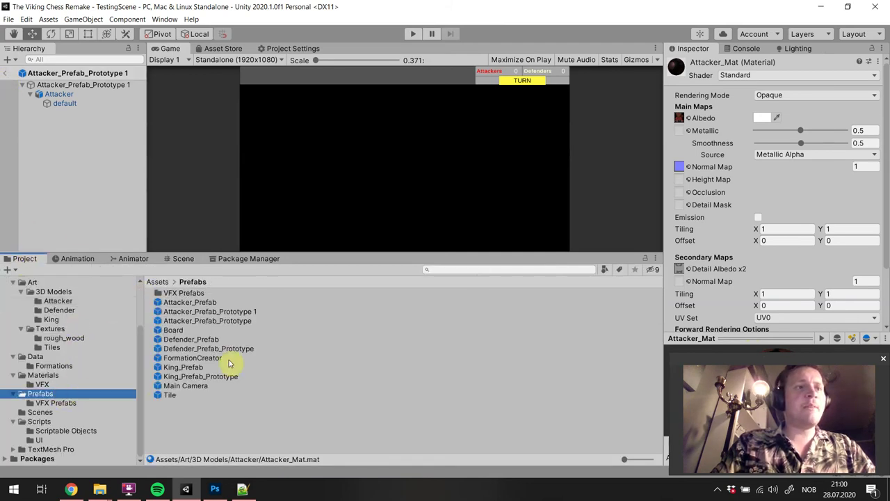
{"action": "left_click", "coordinate": [245, 312]}
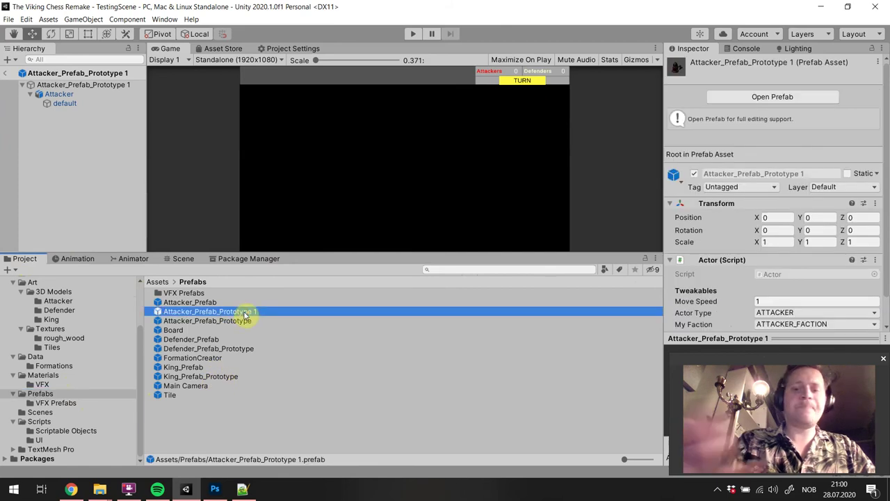
{"action": "key", "text": "Delete"}
{"action": "key", "text": "Return"}
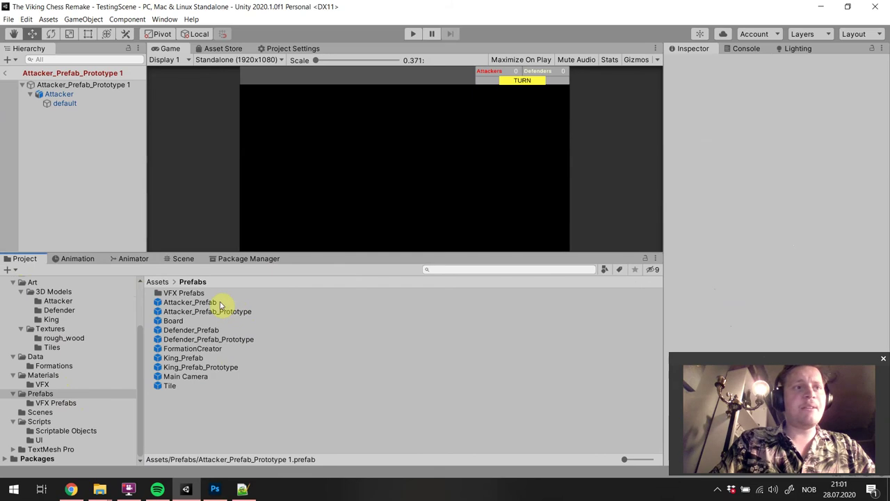
- Inspect the Attacker_Prefab, Defender_Prefab and King_Prefab assets
{"action": "left_click", "coordinate": [220, 302]}
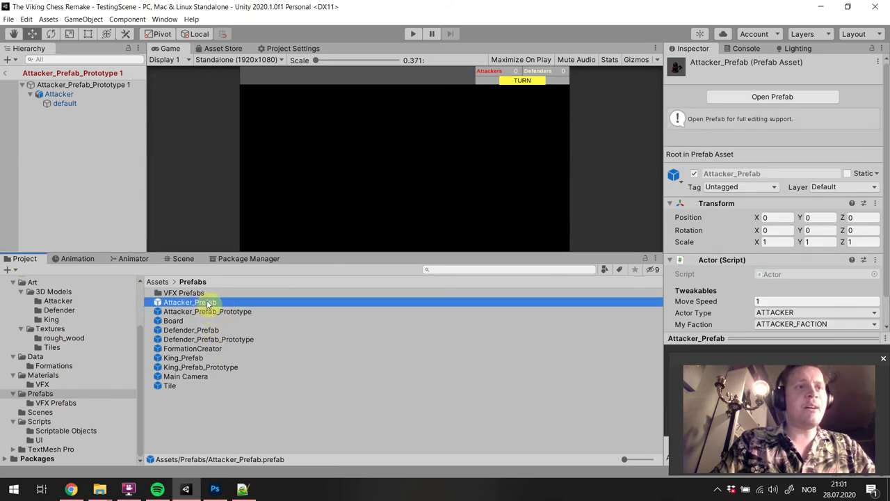
{"action": "left_click", "coordinate": [207, 330]}
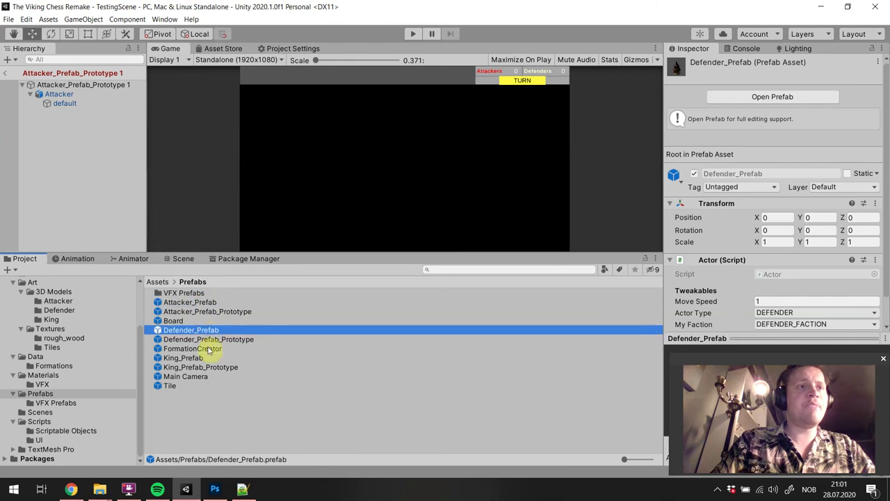
{"action": "left_click", "coordinate": [207, 358]}
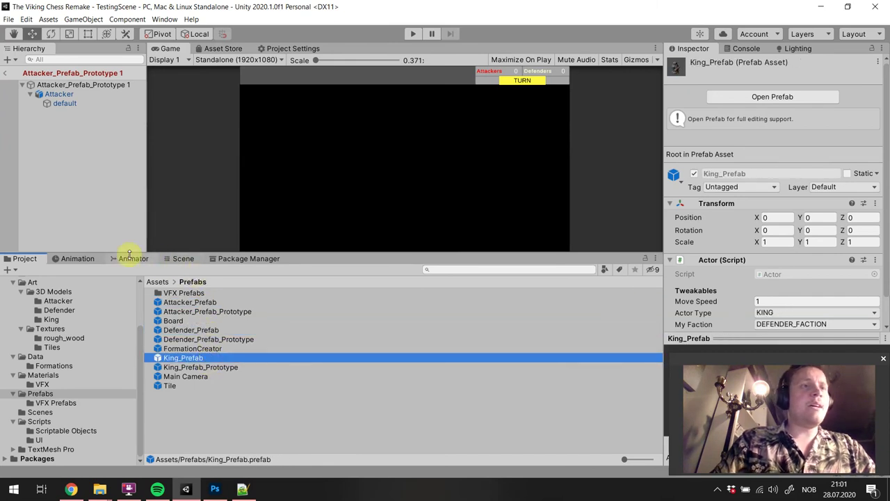
- Return to TestingScene, select Board and locate its attacker, defender and king prefab assets
{"action": "left_click", "coordinate": [6, 74]}
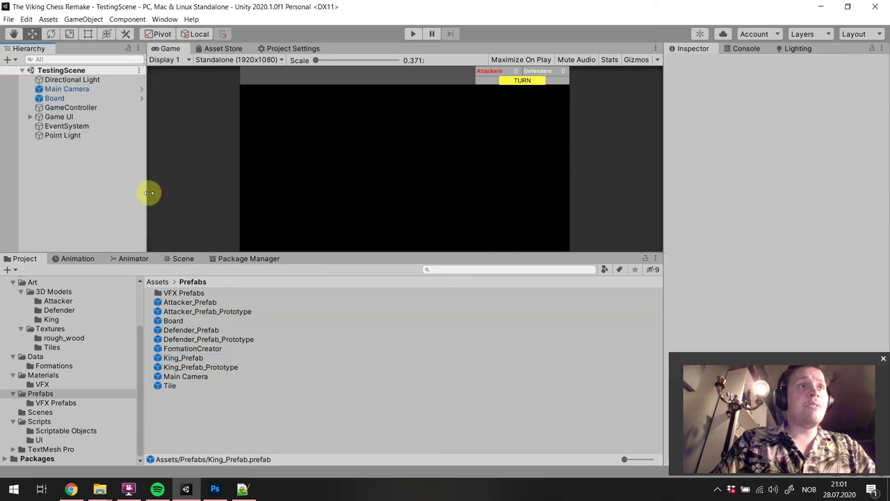
{"action": "left_click", "coordinate": [80, 99]}
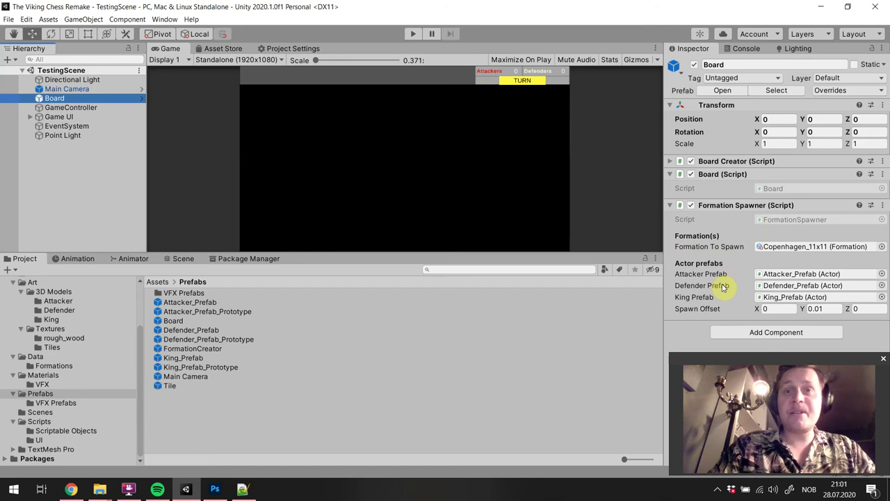
{"action": "left_click", "coordinate": [805, 277]}
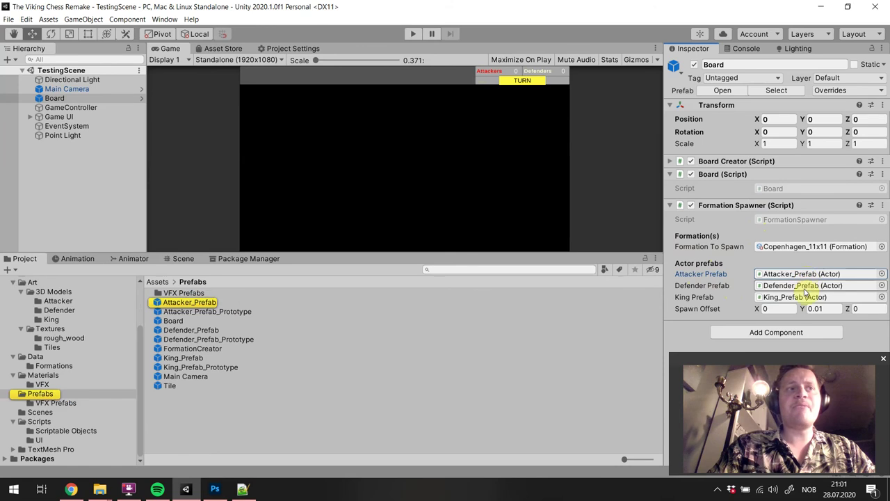
{"action": "left_click", "coordinate": [805, 287]}
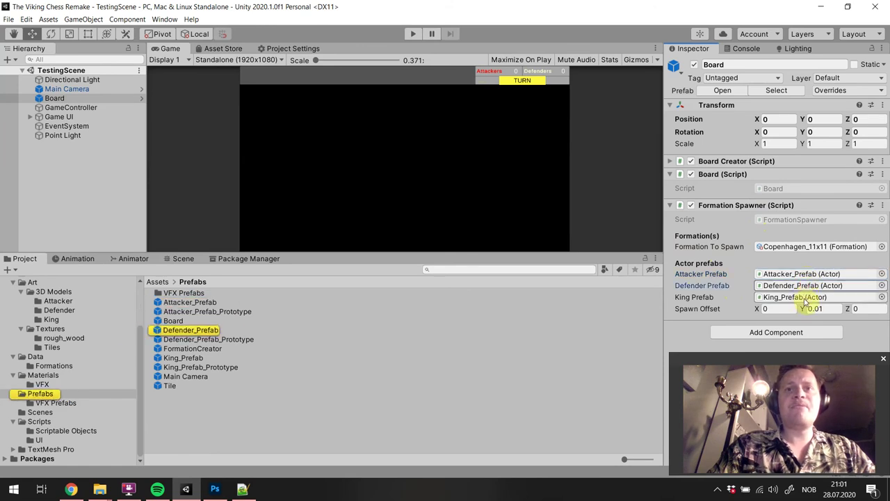
{"action": "left_click", "coordinate": [805, 298]}
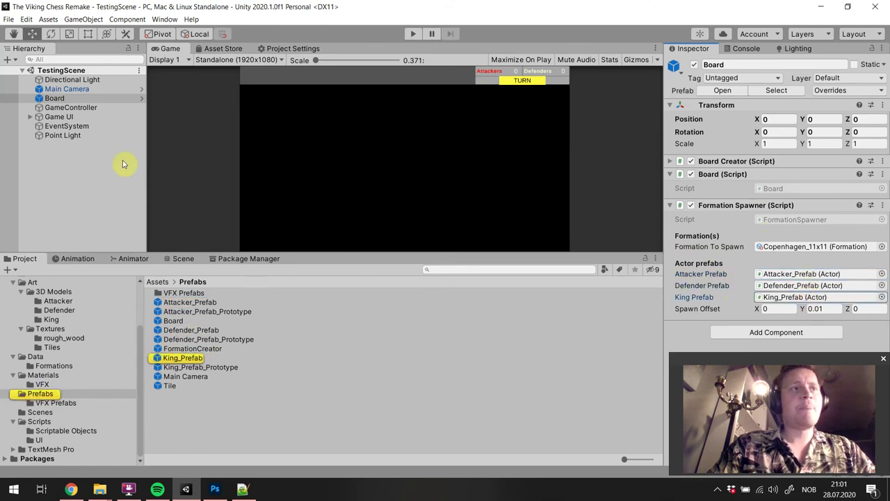
{"action": "left_click", "coordinate": [87, 99]}
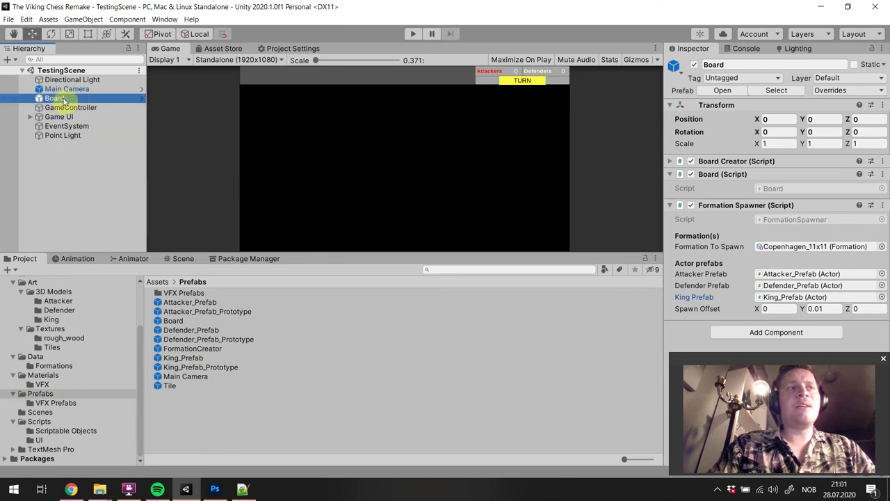
- Compare GameController with Board, then open the Board prefab and return to the scene
{"action": "left_click", "coordinate": [83, 109]}
{"action": "left_click", "coordinate": [82, 100]}
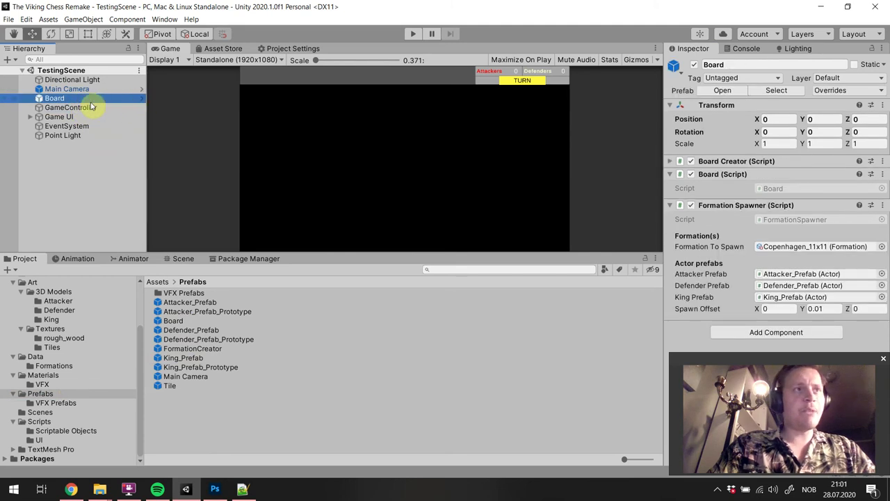
{"action": "left_click", "coordinate": [90, 108]}
{"action": "left_click", "coordinate": [120, 100]}
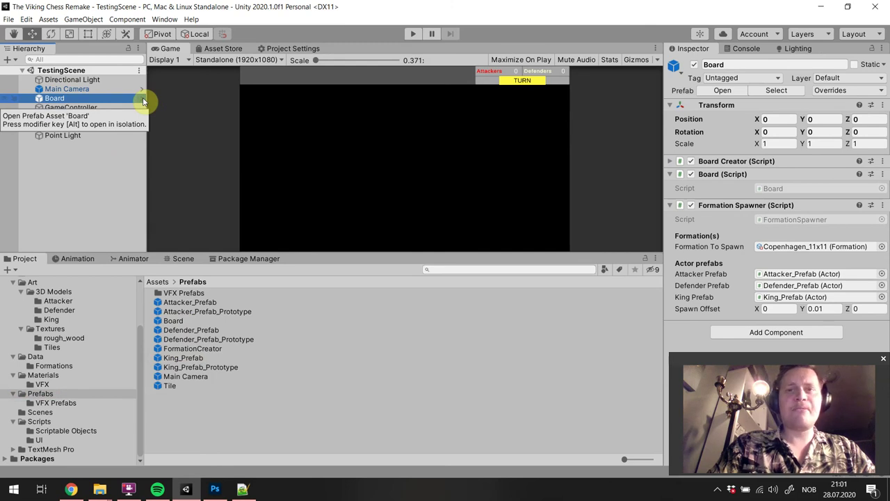
{"action": "left_click", "coordinate": [143, 102]}
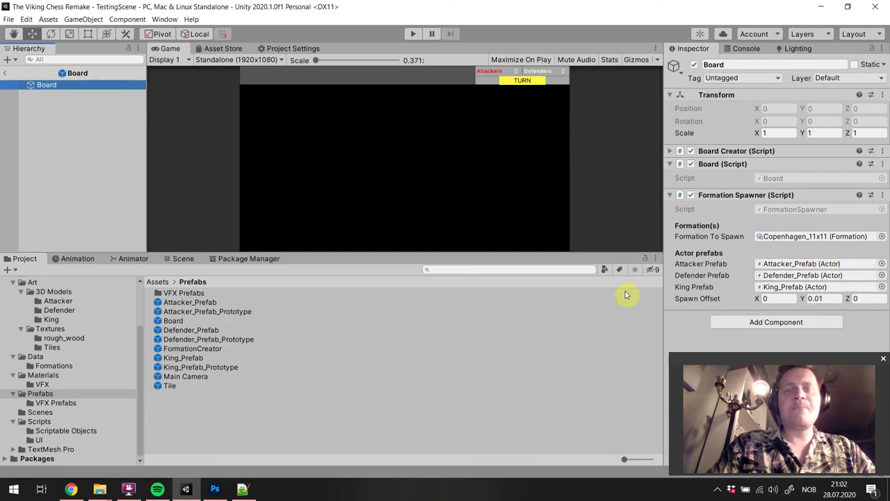
{"action": "left_click", "coordinate": [6, 77]}
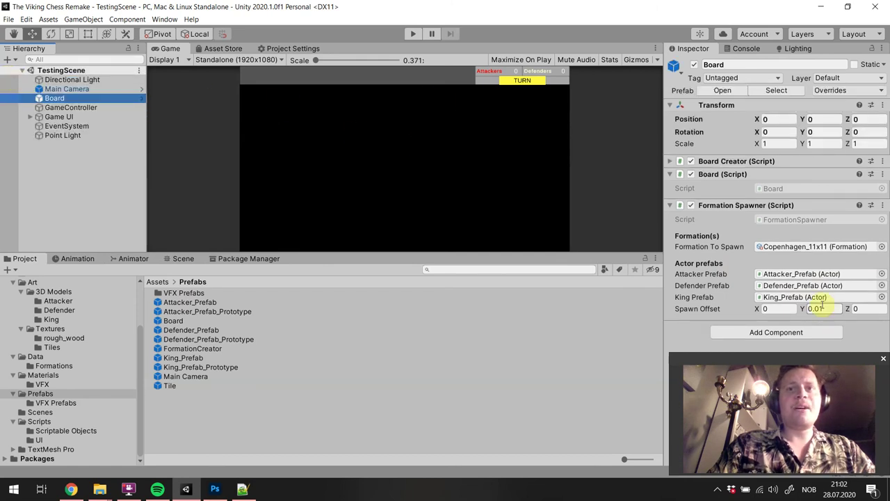
- Confirm the spawn offset value, enter play mode, and tilt the game camera lower over the board
{"action": "left_click", "coordinate": [391, 53]}
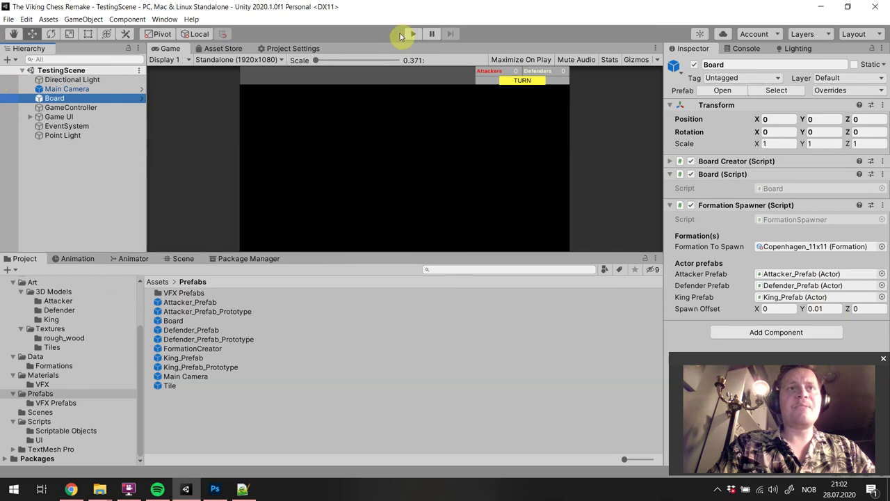
{"action": "left_click", "coordinate": [411, 35]}
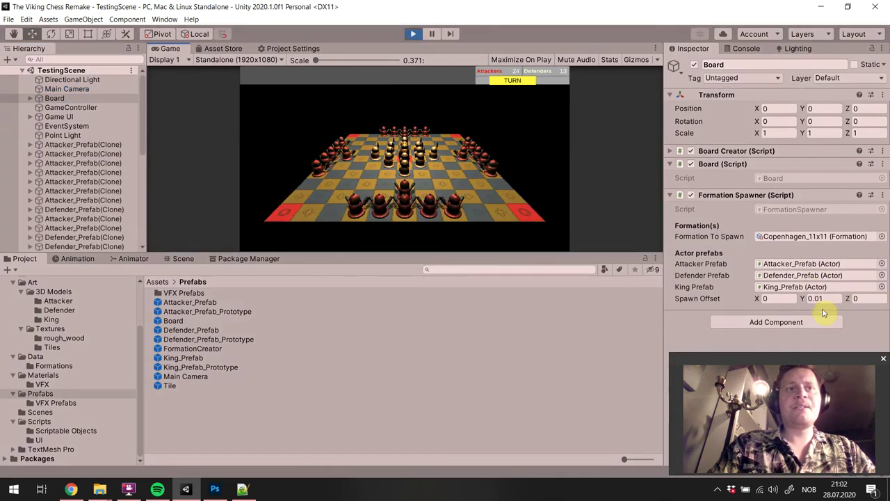
{"action": "right_click_drag", "start_coordinate": [483, 201], "coordinate": [415, 176]}
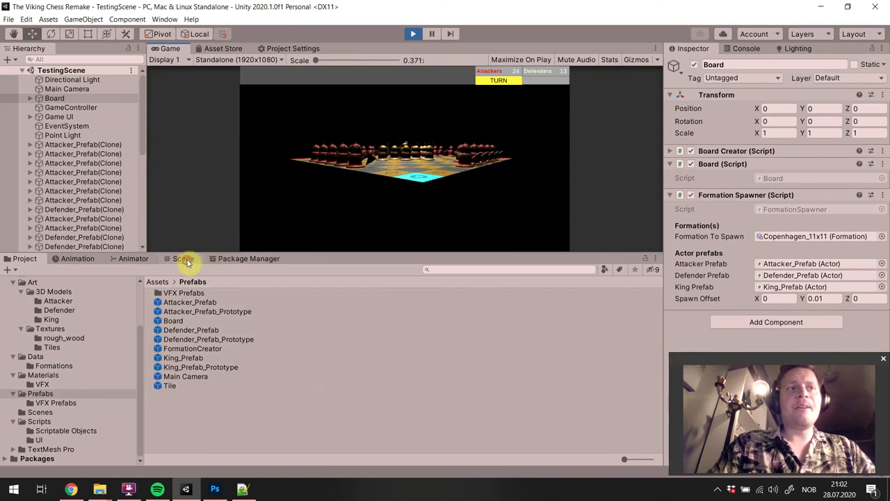
- Inspect the spawned textured attackers, defenders and king up close from several angles in the Scene view
{"action": "left_click", "coordinate": [183, 258]}
{"action": "right_click_drag", "start_coordinate": [463, 354], "coordinate": [451, 266]}
{"action": "key", "text": "w"}
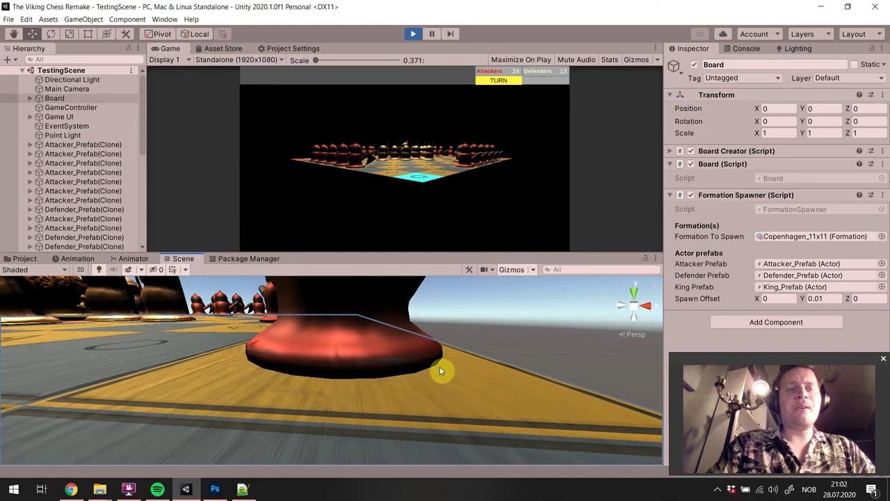
{"action": "right_click_drag", "start_coordinate": [414, 382], "coordinate": [770, 352]}
{"action": "right_click_drag", "start_coordinate": [461, 336], "coordinate": [213, 337]}
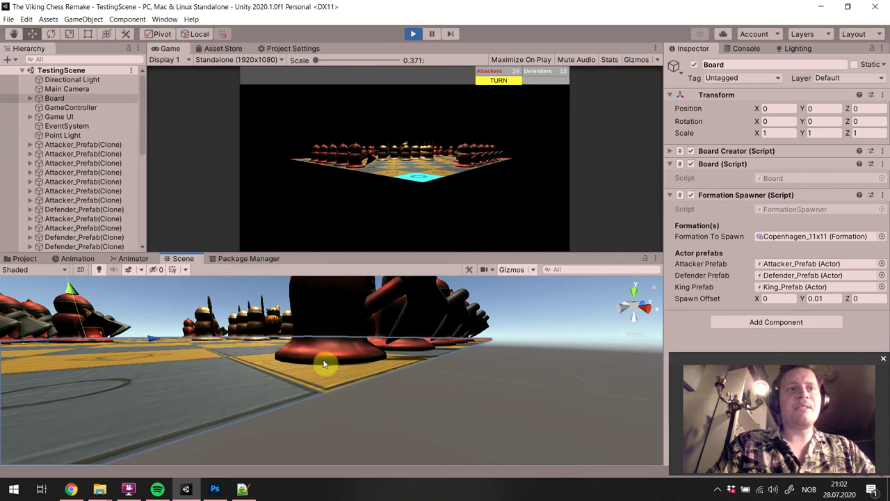
{"action": "right_click_drag", "start_coordinate": [284, 362], "coordinate": [313, 383]}
{"action": "key", "text": "f"}
{"action": "left_click_drag", "start_coordinate": [382, 430], "coordinate": [360, 424], "text": "alt"}
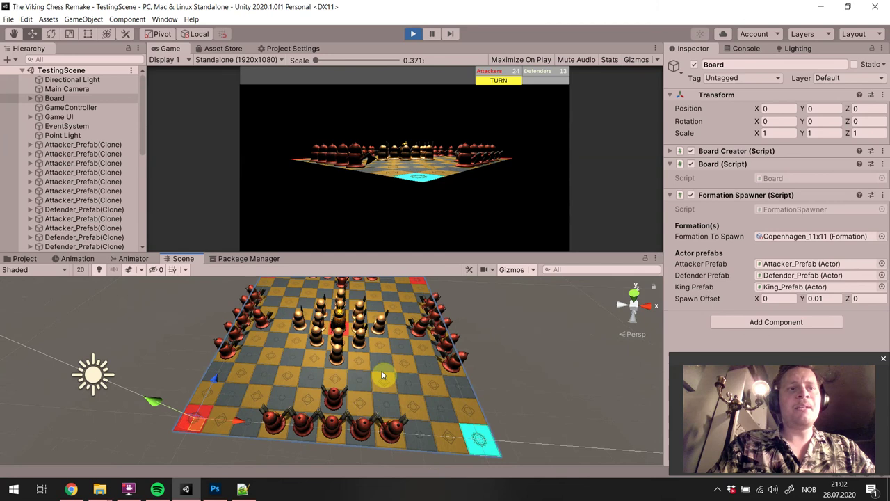
{"action": "mouse_move", "coordinate": [382, 376]}
{"action": "left_mouse_down", "text": "alt"}
{"action": "mouse_move", "coordinate": [404, 346]}
{"action": "mouse_move", "coordinate": [421, 354]}
{"action": "mouse_move", "coordinate": [387, 345]}
{"action": "mouse_move", "coordinate": [419, 374]}
{"action": "mouse_move", "coordinate": [387, 372]}
{"action": "mouse_move", "coordinate": [382, 384]}
{"action": "left_mouse_up", "text": "alt"}
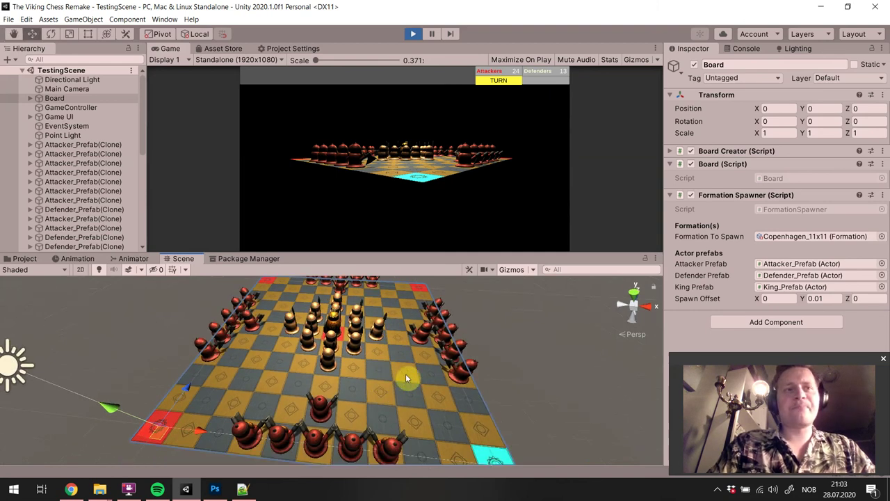
- Select an attacker in the Scene view to inspect its mesh, then refocus the running game
{"action": "left_click_drag", "start_coordinate": [391, 392], "coordinate": [419, 401], "text": "alt"}
{"action": "left_click", "coordinate": [378, 437]}
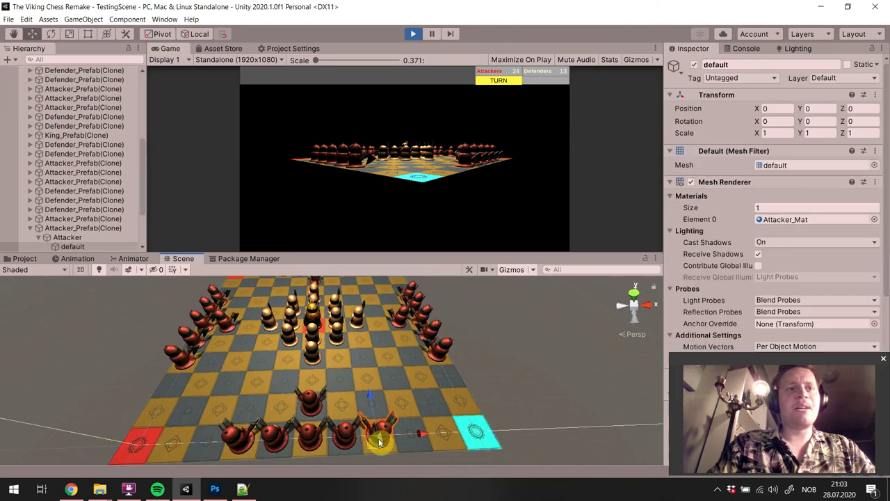
{"action": "left_click", "coordinate": [379, 195]}
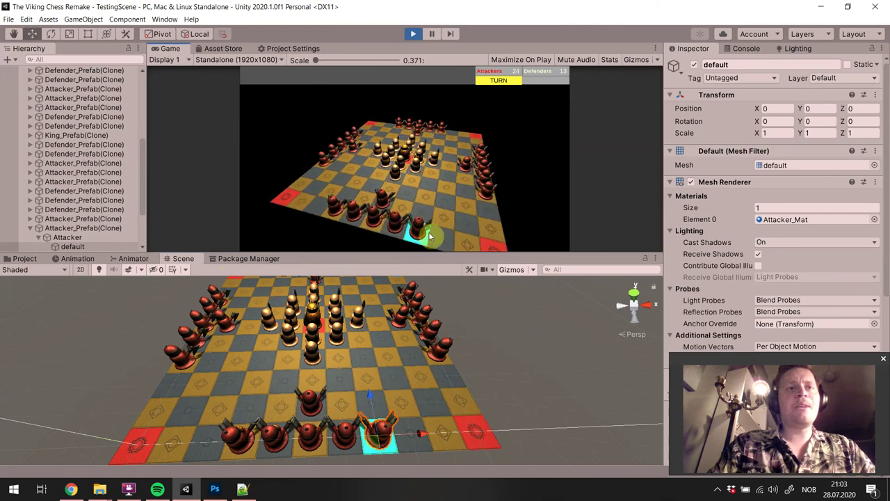
- Move an attacker up its column to a cyan tile, then select a central defender
{"action": "left_click", "coordinate": [429, 228]}
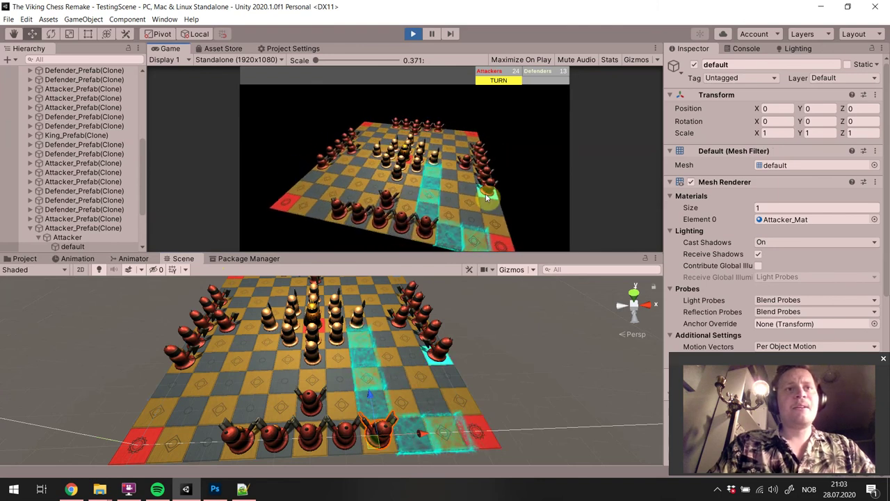
{"action": "left_click", "coordinate": [411, 188]}
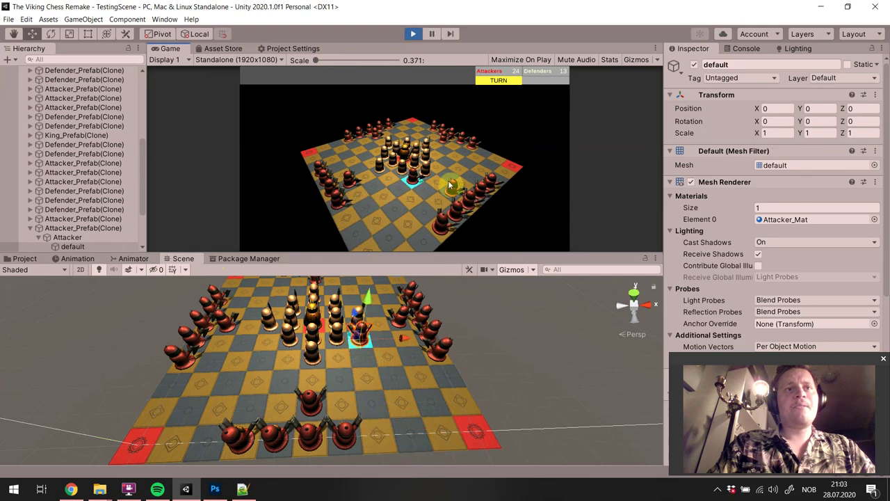
{"action": "left_click", "coordinate": [485, 184]}
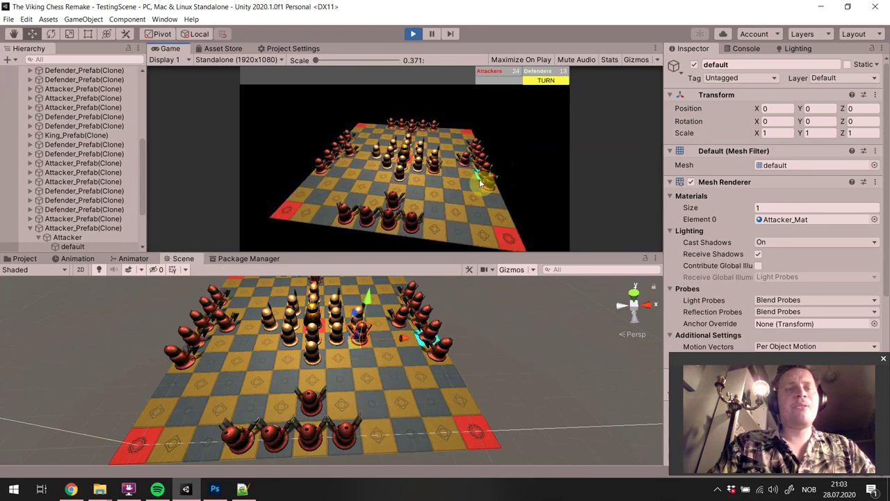
{"action": "left_click", "coordinate": [415, 151]}
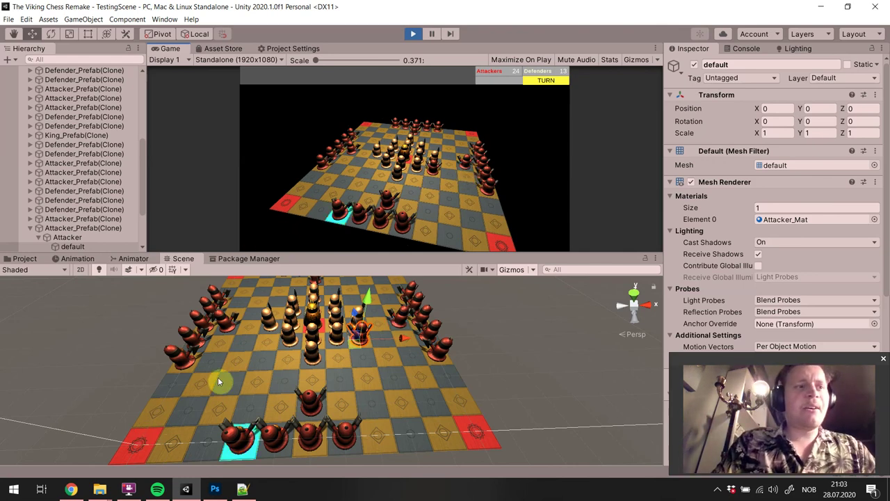
{"action": "mouse_move", "coordinate": [128, 489]}
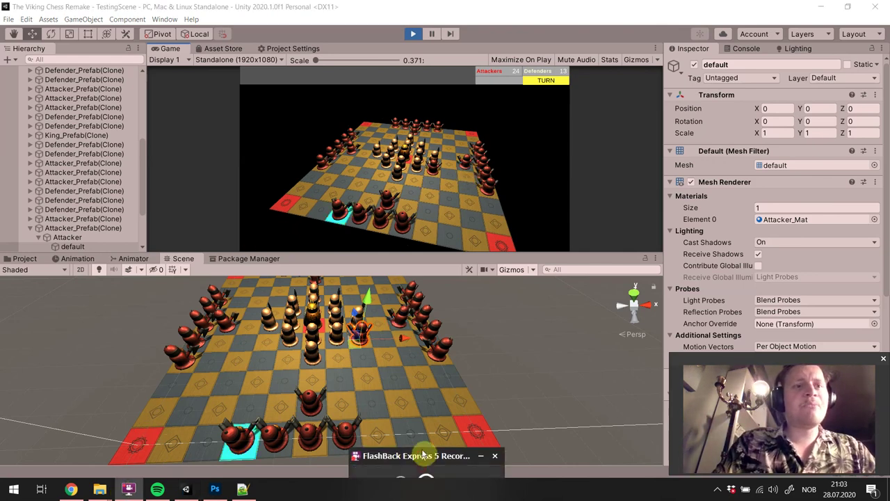
{"action": "left_click", "coordinate": [421, 456]}
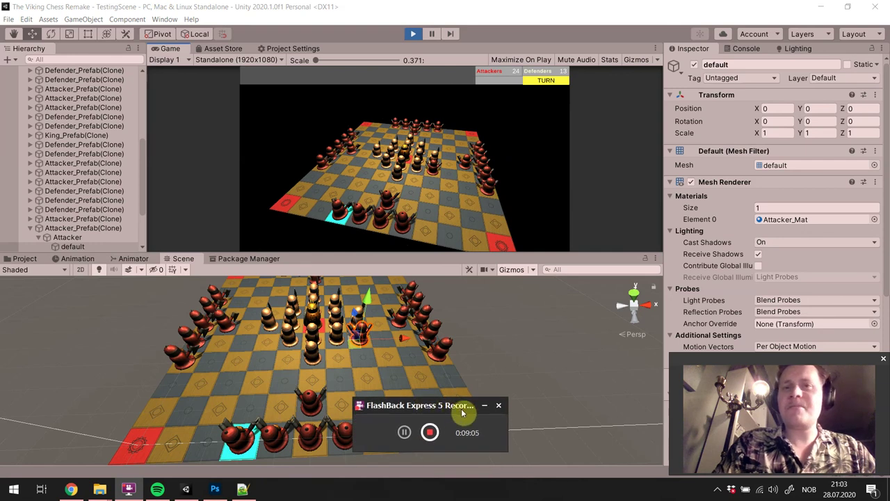